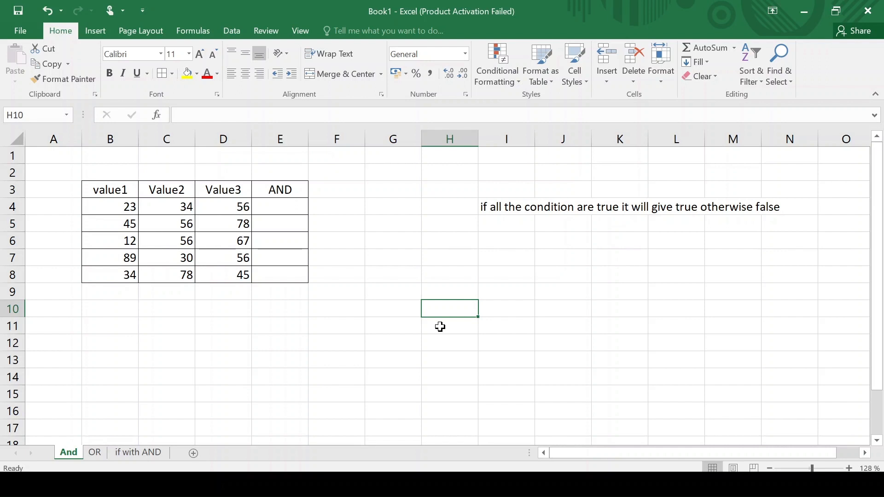
# Enter the formula =AND(B4>=20,C4>=20,D4>=20) in cell E4 of the And sheet.
pyautogui.click(284, 205)
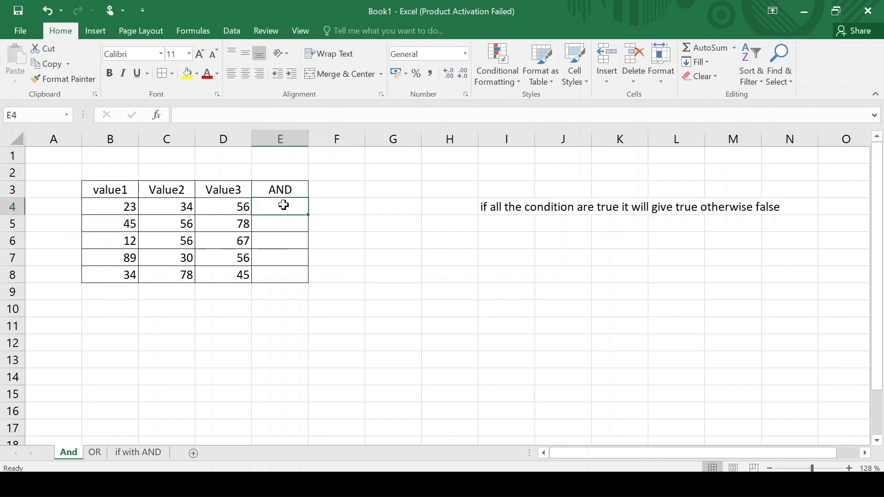
pyautogui.write('=')
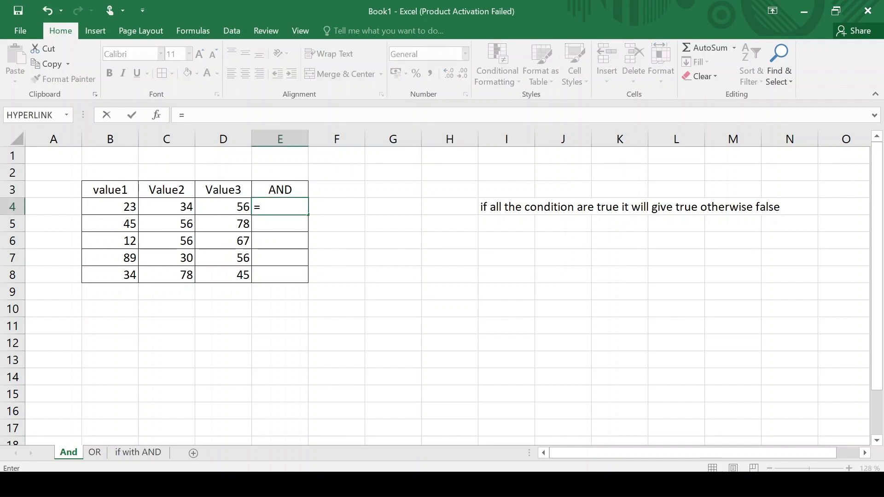
pyautogui.write('And(')
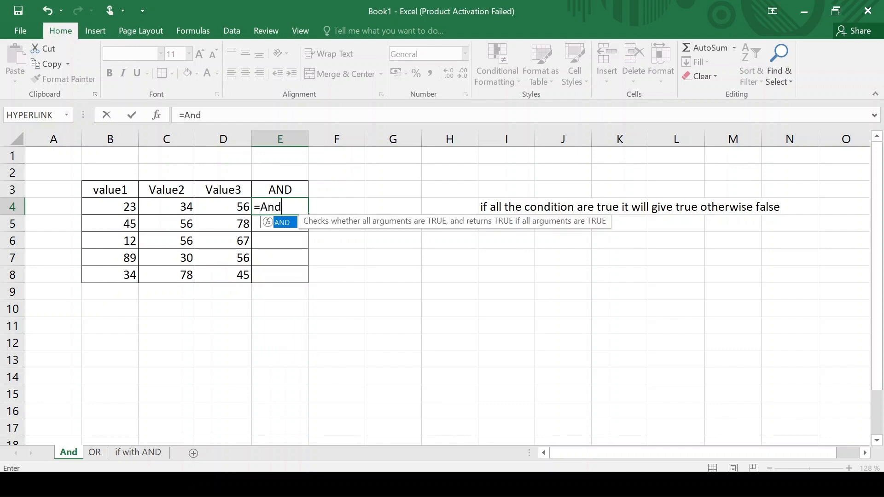
pyautogui.click(117, 207)
pyautogui.write('>=2')
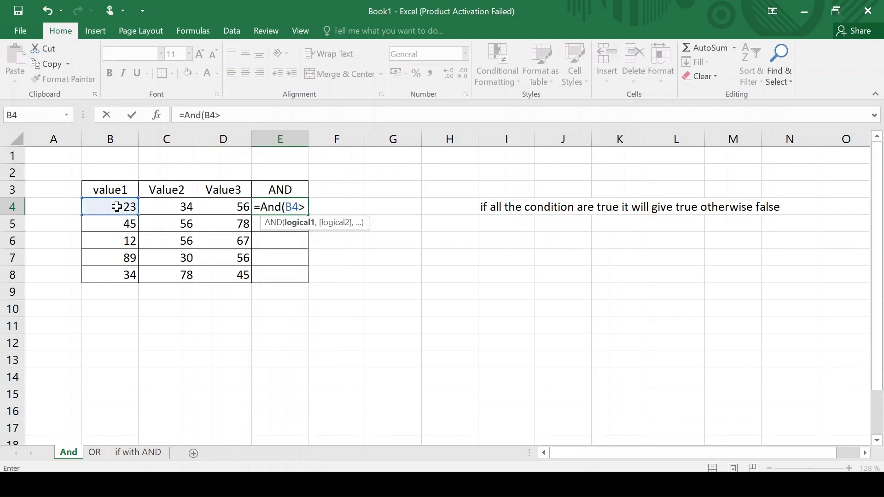
pyautogui.write('0,')
pyautogui.click(174, 207)
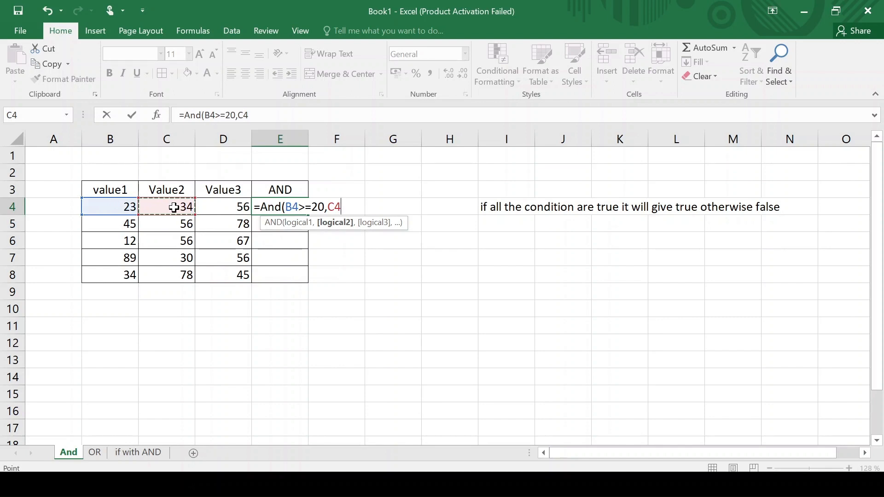
pyautogui.write('>=20,')
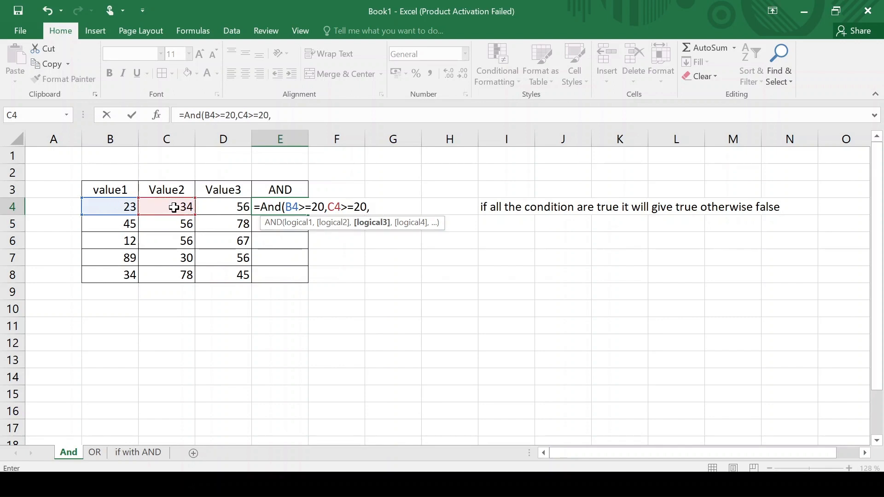
pyautogui.click(218, 208)
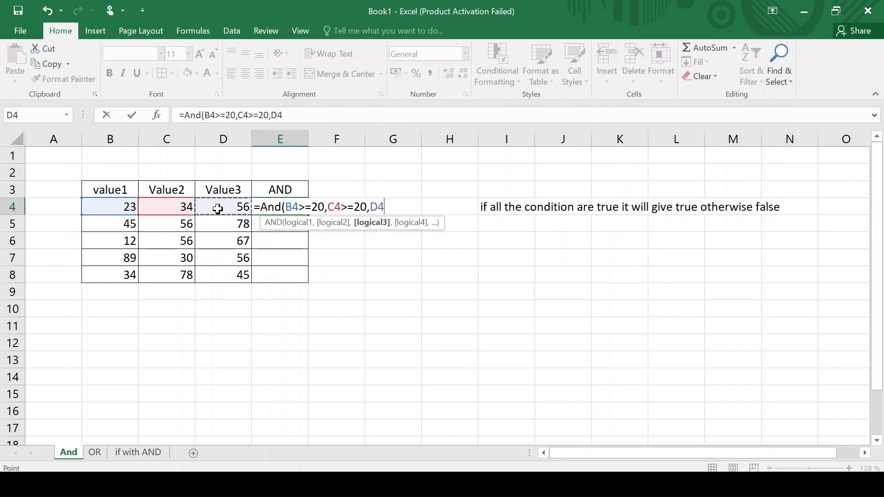
pyautogui.write('>=20)')
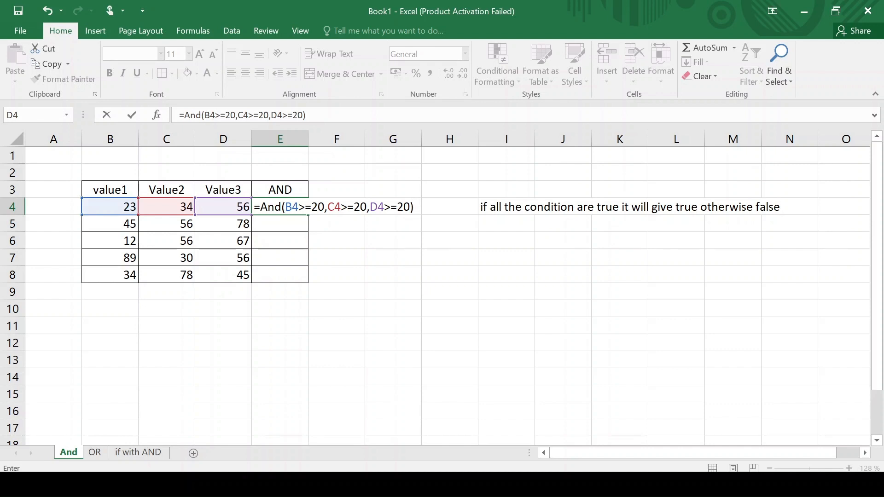
pyautogui.press('Return')
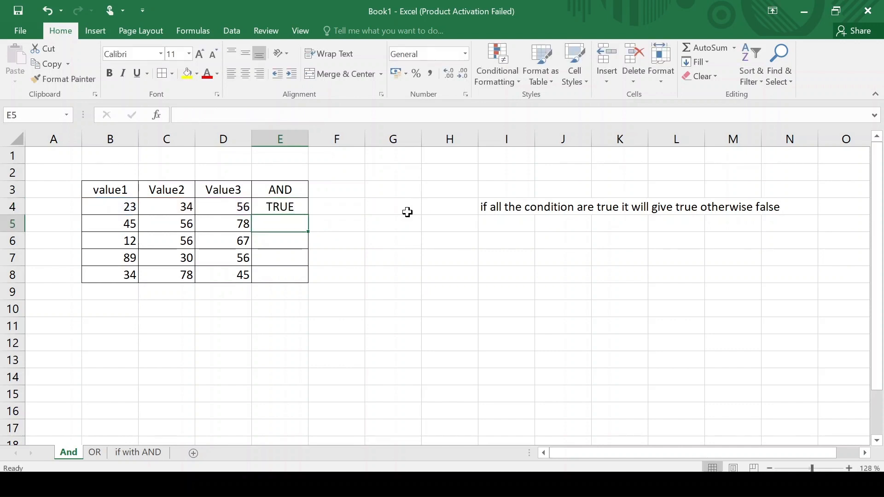
# Fill the AND formula from E4 down through E8 and check the value1 entry in row 6.
pyautogui.click(282, 205)
pyautogui.moveTo(308, 215); pyautogui.dragTo(314, 277)
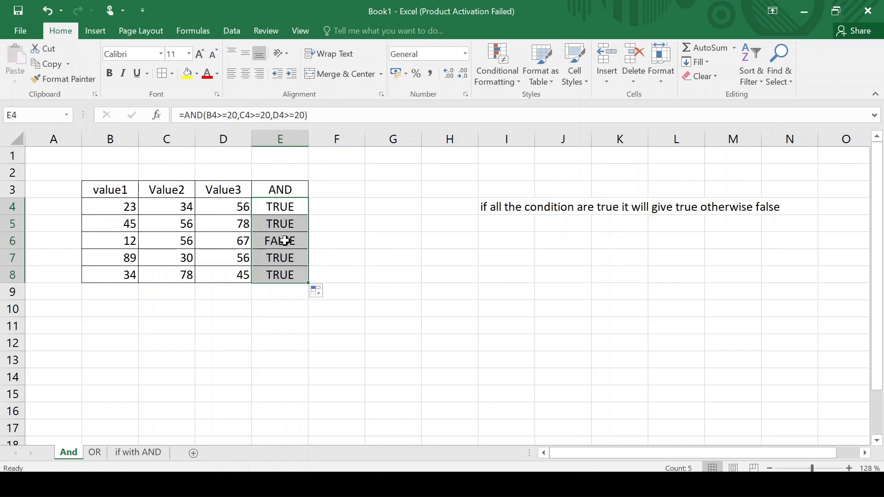
pyautogui.click(128, 243)
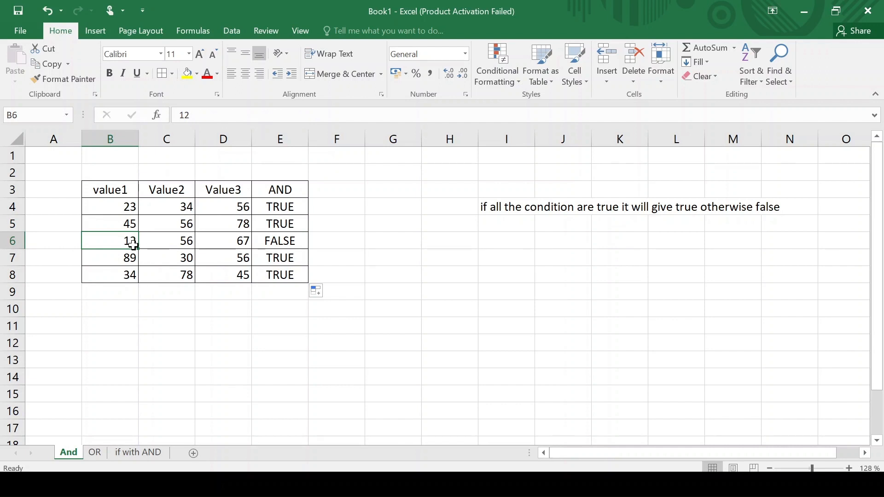
# On the OR sheet, enter the formula =OR(C6>=20,D6>=20,E6>=20) in cell F6.
pyautogui.click(94, 454)
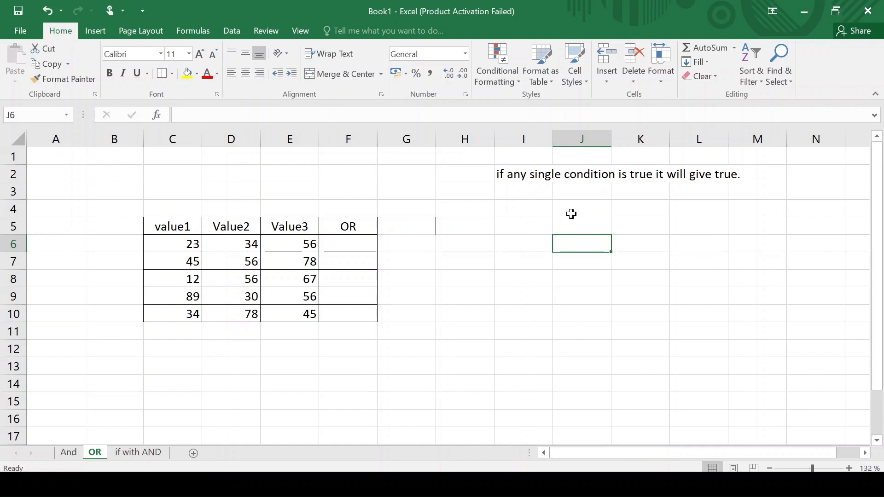
pyautogui.click(346, 248)
pyautogui.write('=')
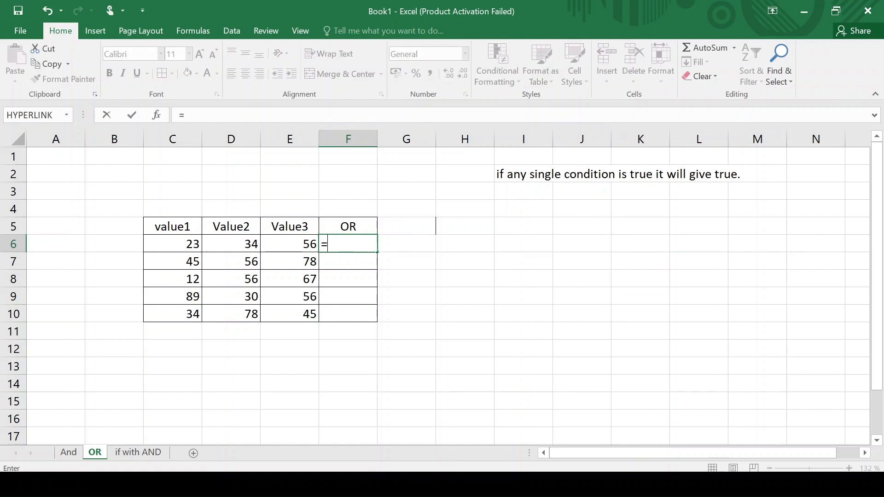
pyautogui.write('or')
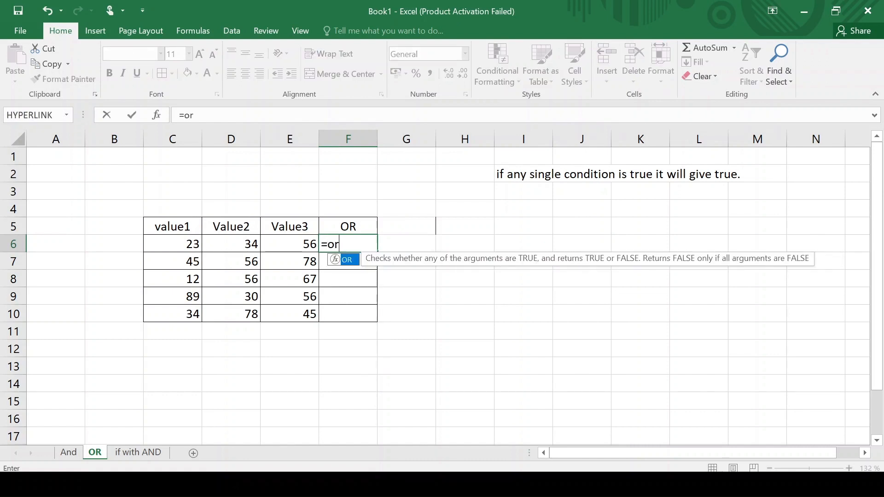
pyautogui.press('BackSpace')
pyautogui.press('BackSpace')
pyautogui.write('OR(')
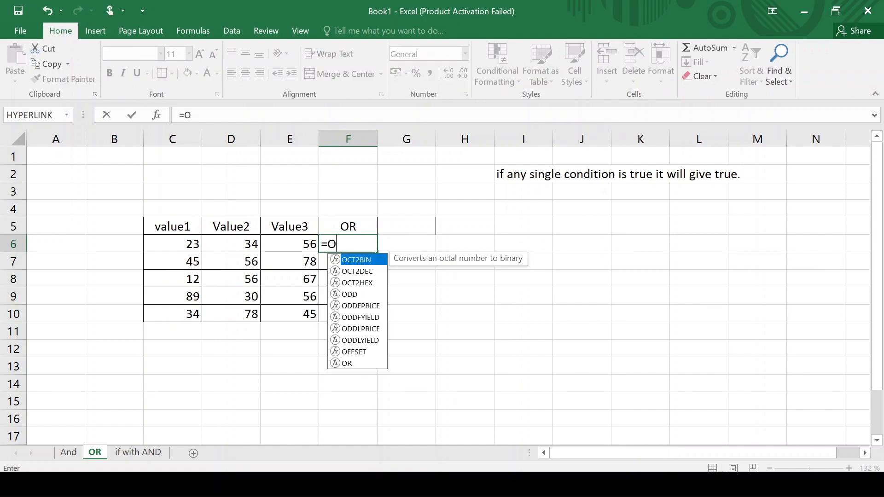
pyautogui.click(177, 248)
pyautogui.write('>=20,')
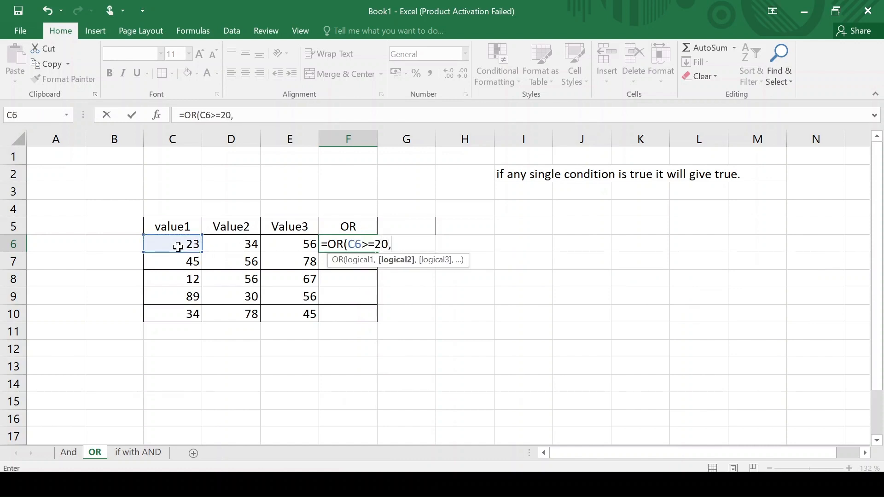
pyautogui.click(239, 243)
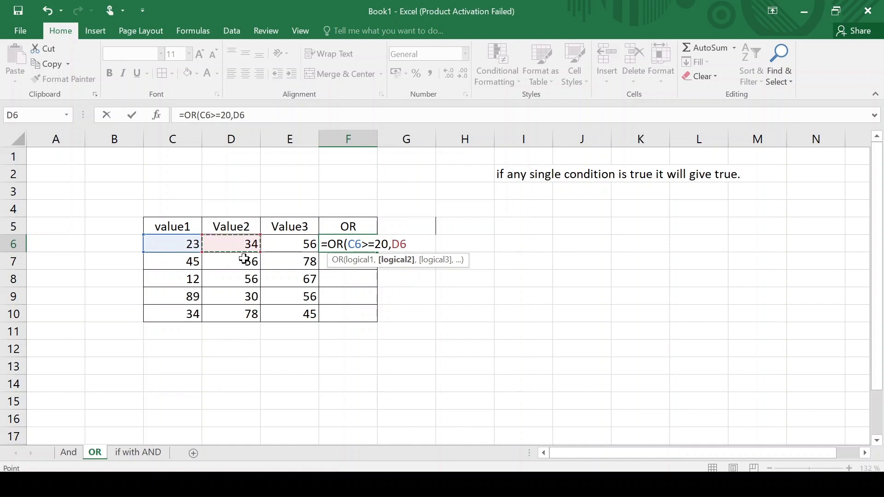
pyautogui.write('>=20,')
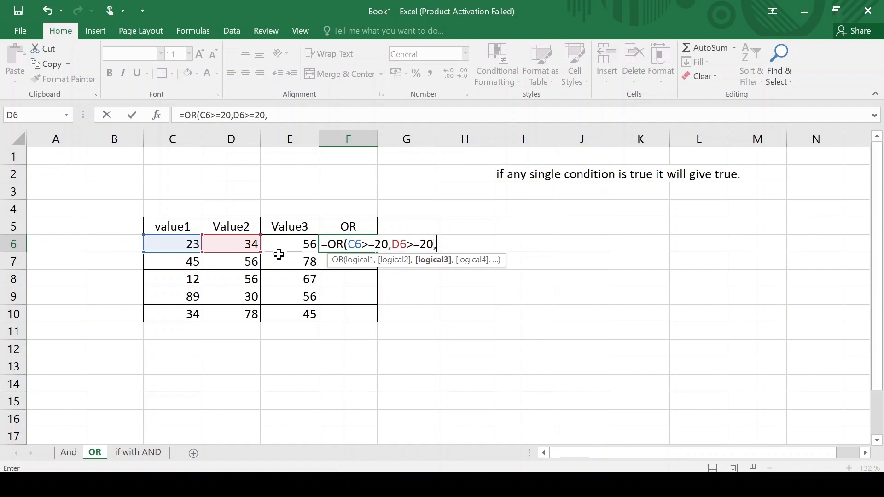
pyautogui.click(288, 241)
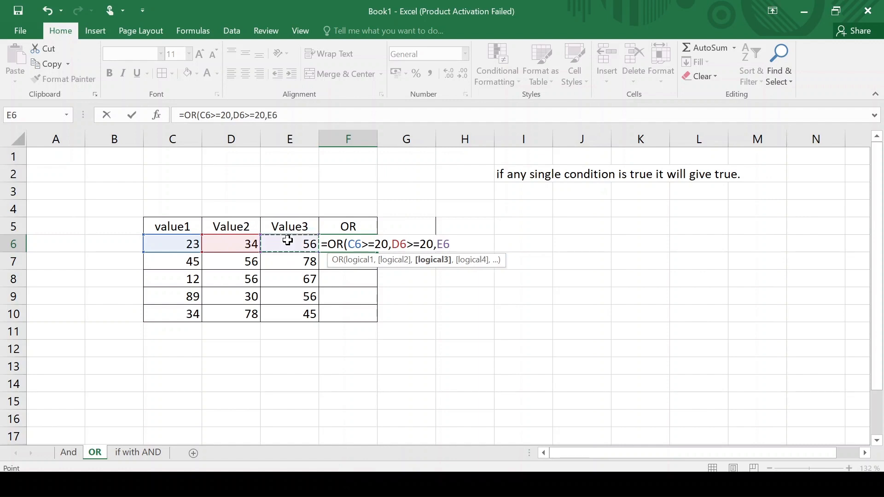
pyautogui.write('>=20)')
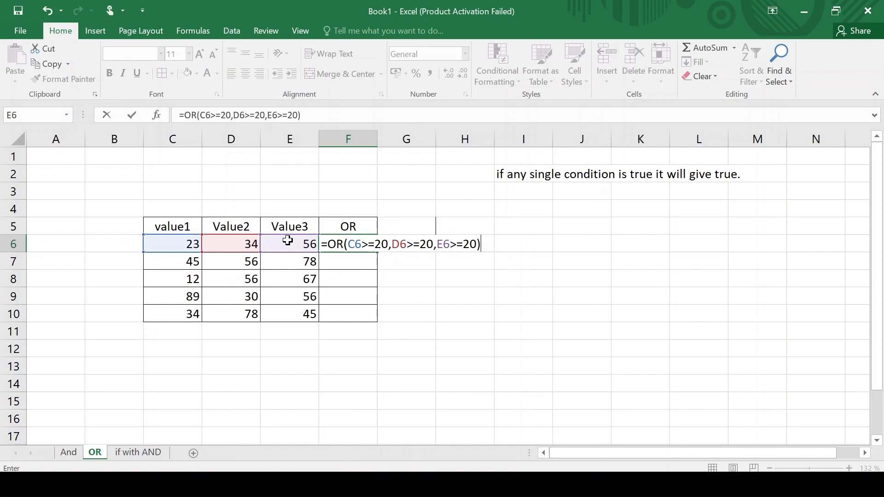
pyautogui.press('Return')
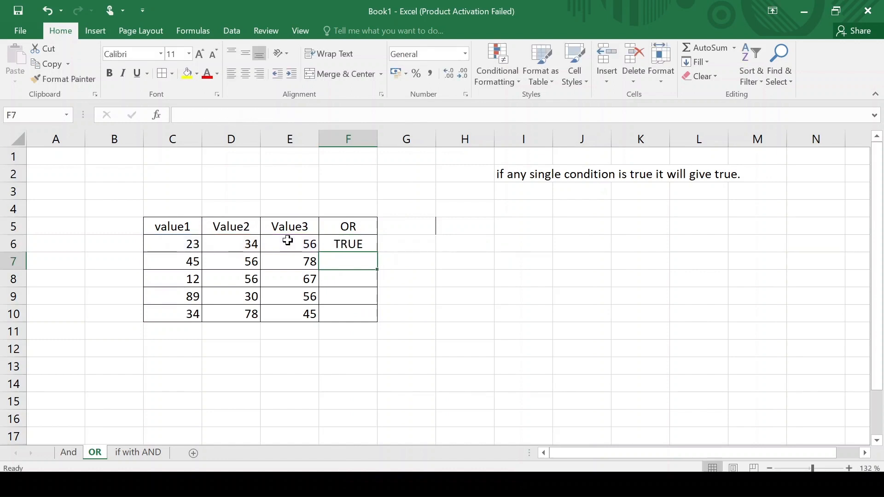
# Fill the OR formula from F6 down through F10 and check the value1 entry in row 8.
pyautogui.click(343, 244)
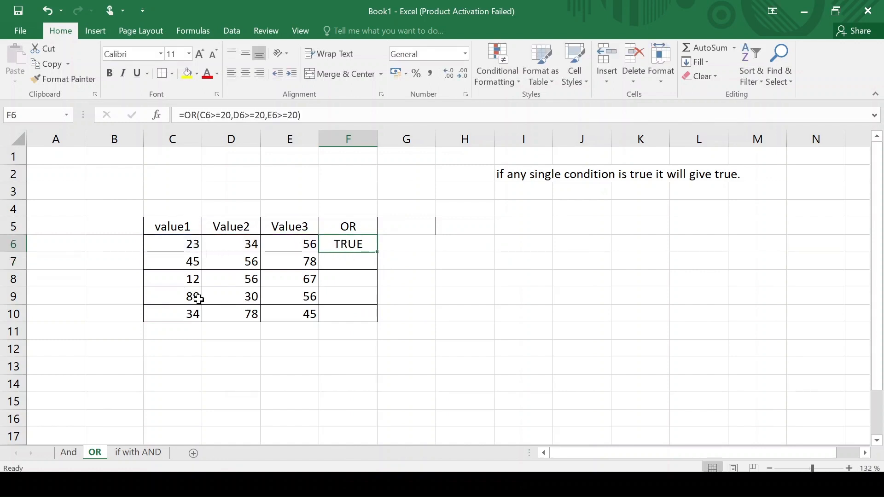
pyautogui.moveTo(377, 252); pyautogui.dragTo(377, 327)
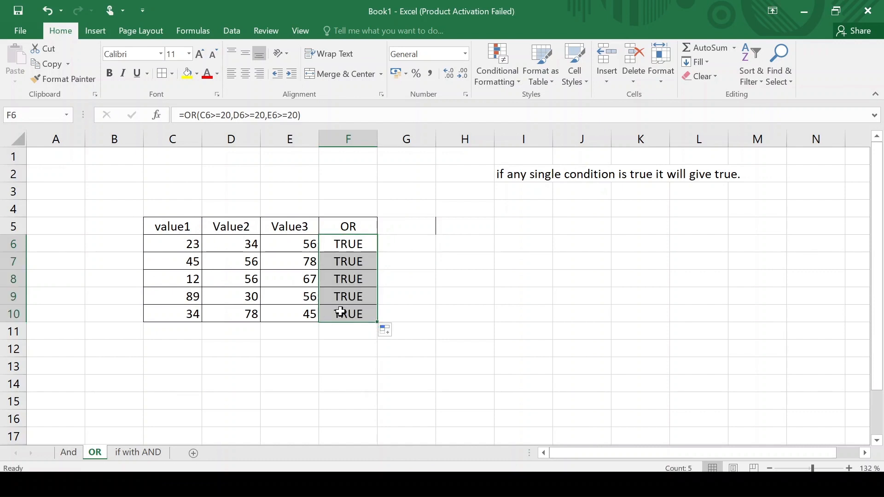
pyautogui.click(184, 281)
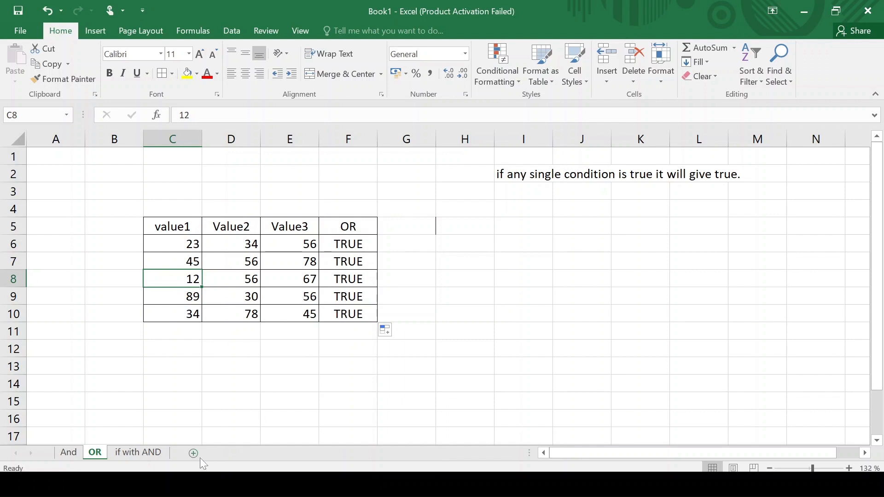
# Open the "if with AND" sheet and review the Roll no, Sub1, sub2, sub3 and Result columns.
pyautogui.click(129, 456)
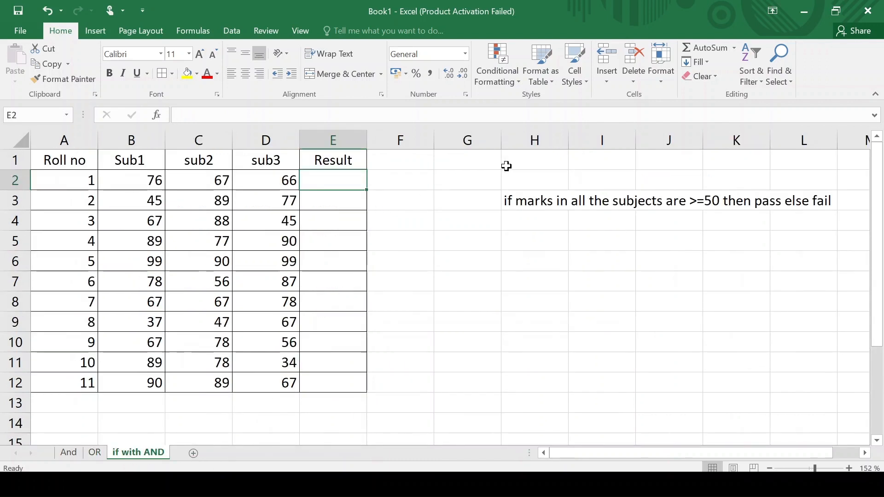
pyautogui.click(73, 140)
pyautogui.click(126, 140)
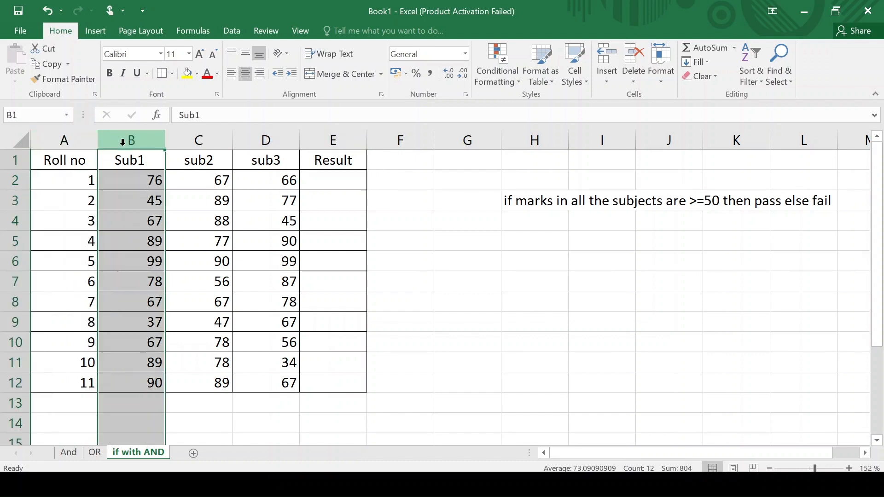
pyautogui.click(195, 147)
pyautogui.click(237, 140)
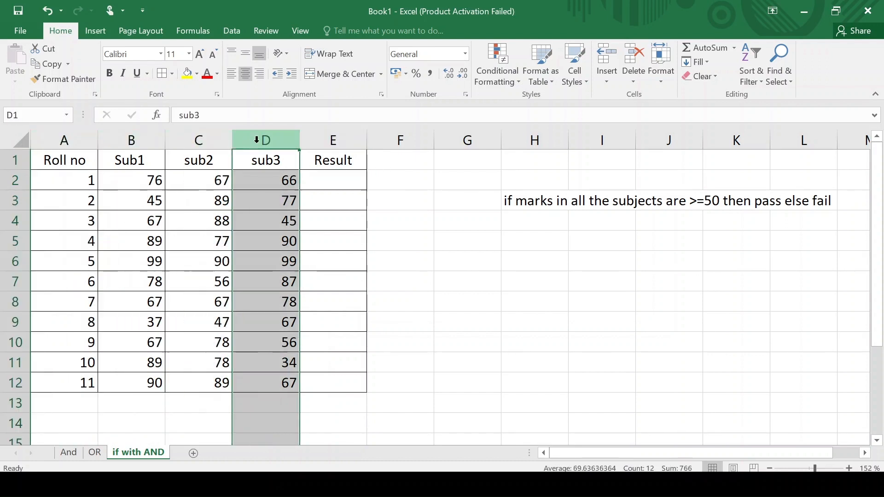
pyautogui.click(339, 144)
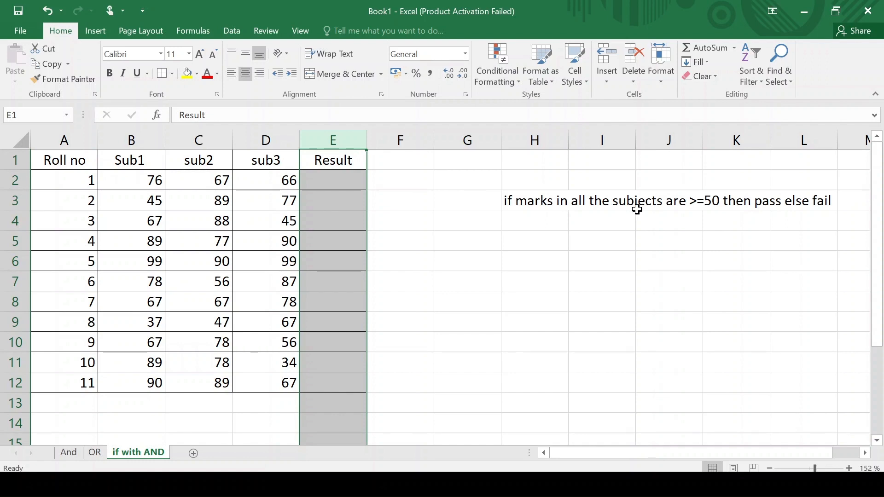
# In cell E2, start an IF formula whose AND test has B2>=50 as its first condition.
pyautogui.click(321, 185)
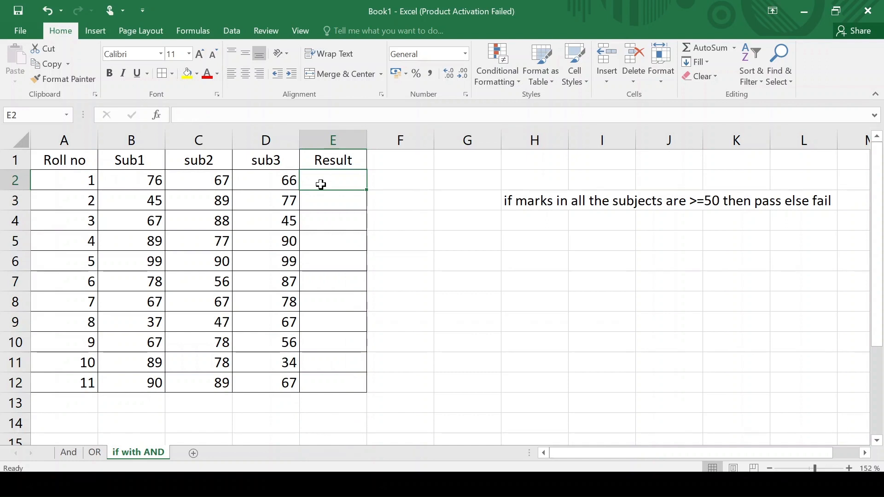
pyautogui.write('=if')
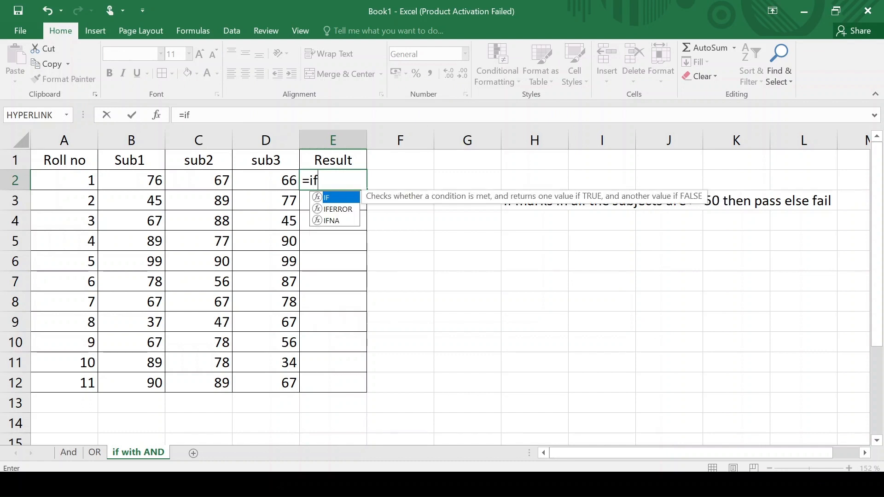
pyautogui.write('(')
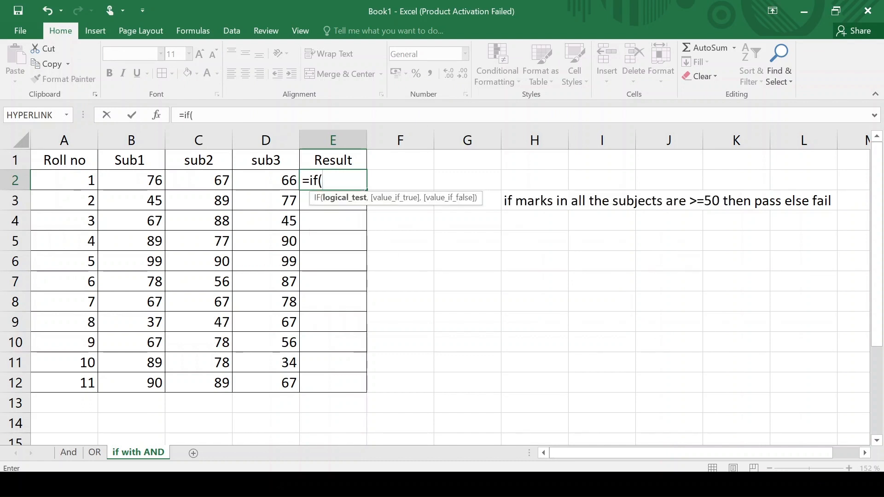
pyautogui.write('AND')
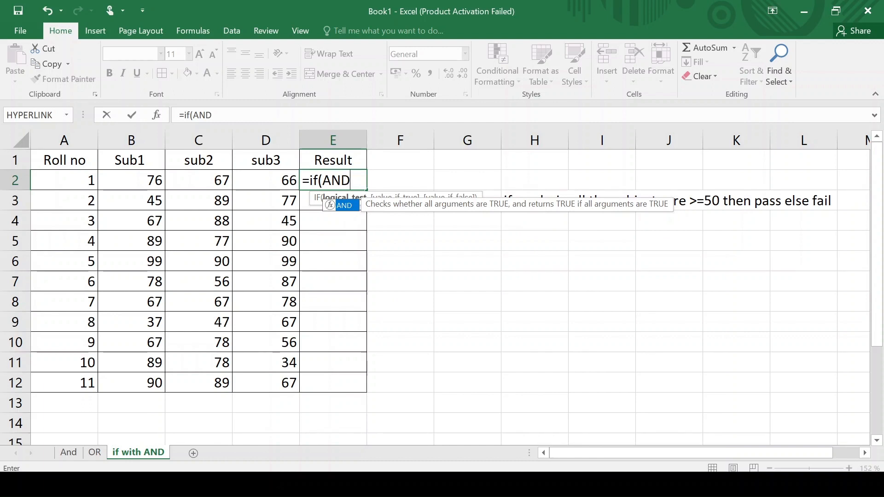
pyautogui.write('(')
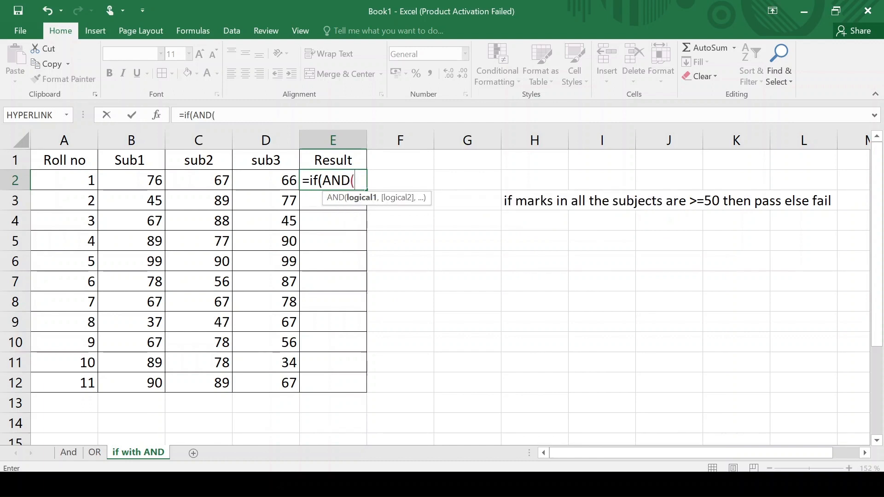
pyautogui.click(128, 184)
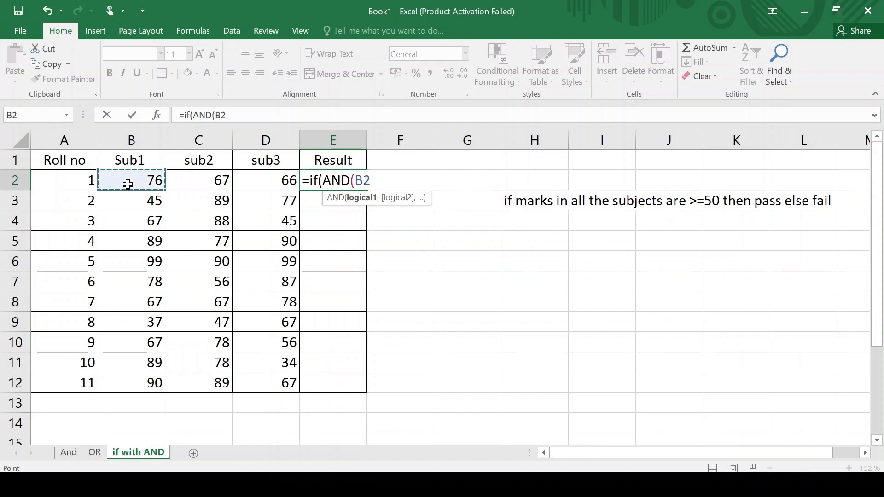
pyautogui.write('>=')
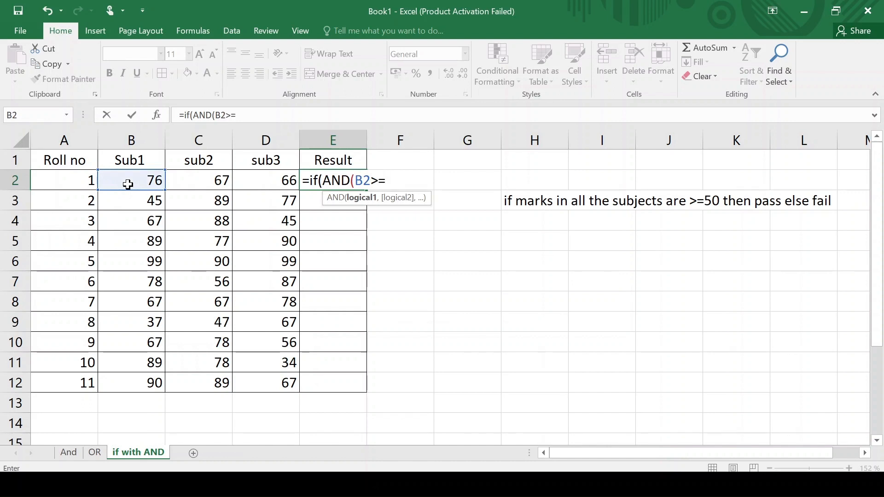
pyautogui.write('50,')
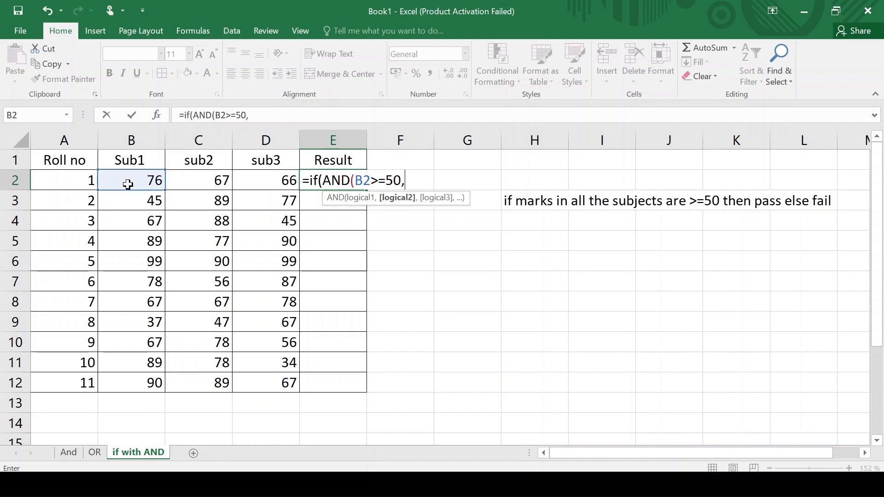
# Add the conditions C2>=50 and D2>=50 to the AND test in E2 and close its parenthesis.
pyautogui.click(210, 175)
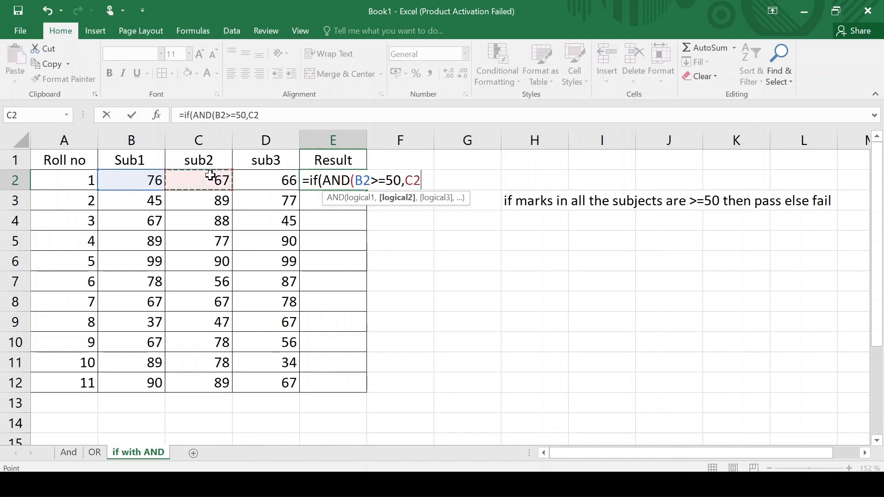
pyautogui.write('>=')
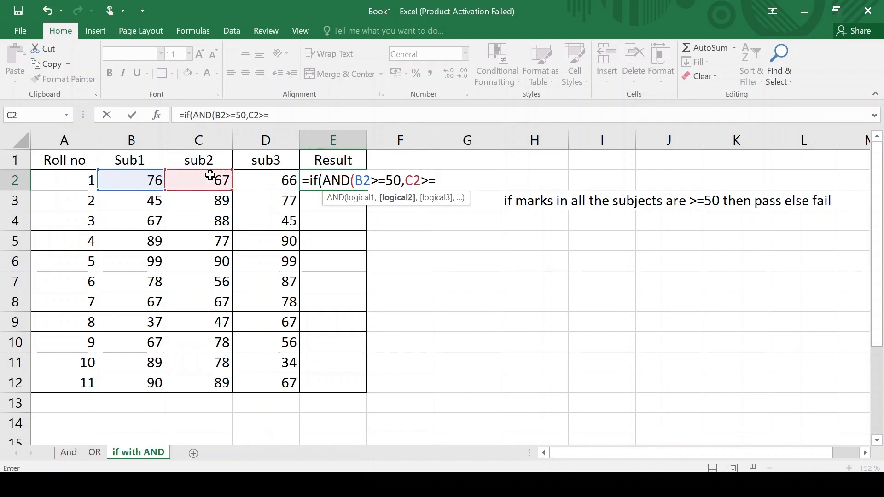
pyautogui.write('50,')
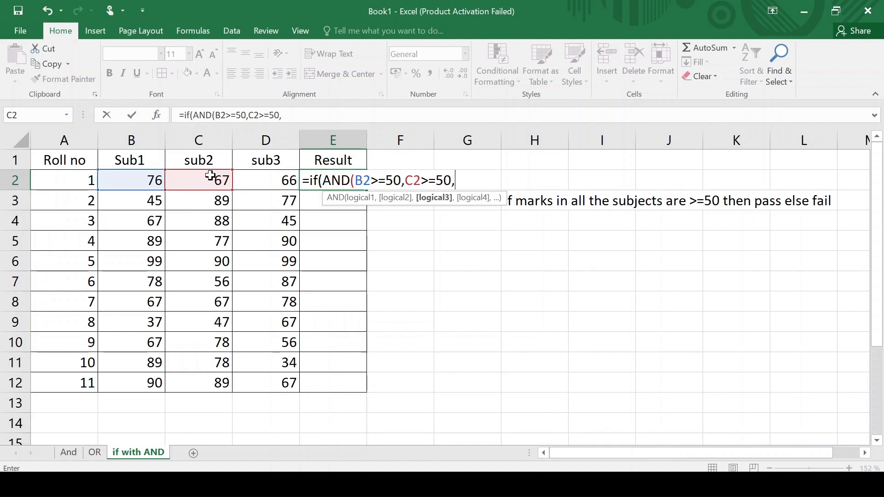
pyautogui.click(282, 177)
pyautogui.write('>=50')
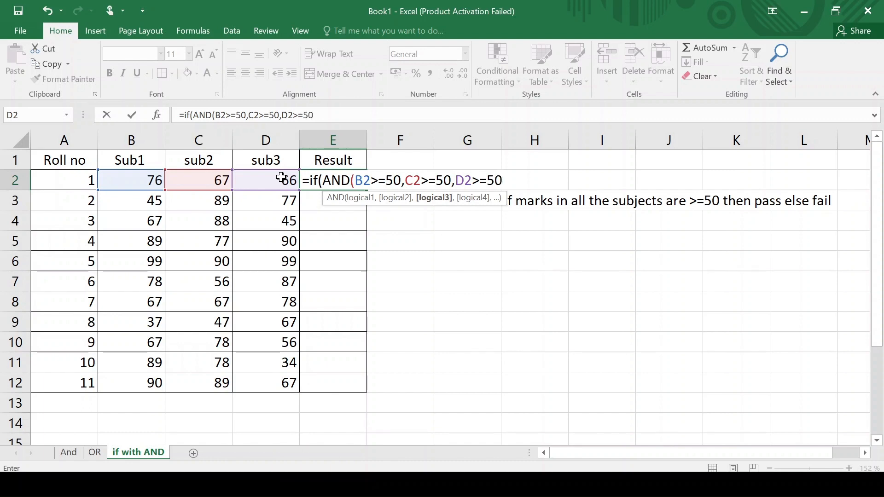
pyautogui.write(')')
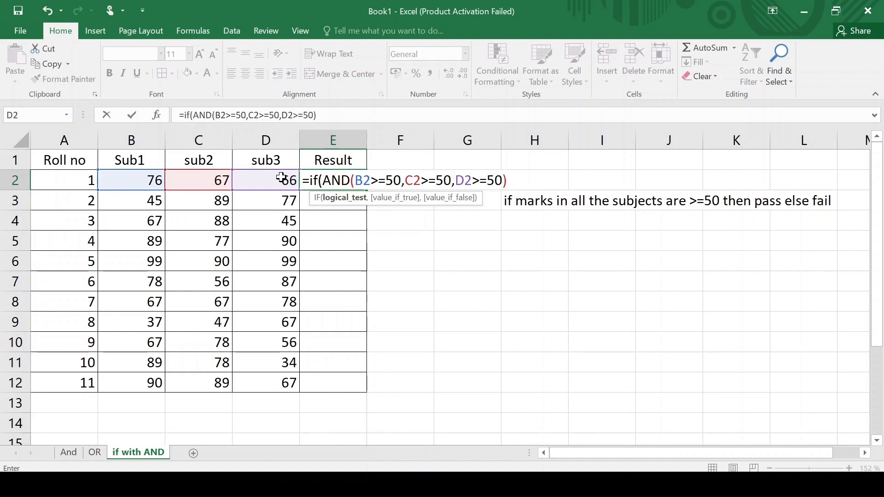
# Complete the E2 formula with "Pass" as the true value and "Fail" as the false value.
pyautogui.write(',"')
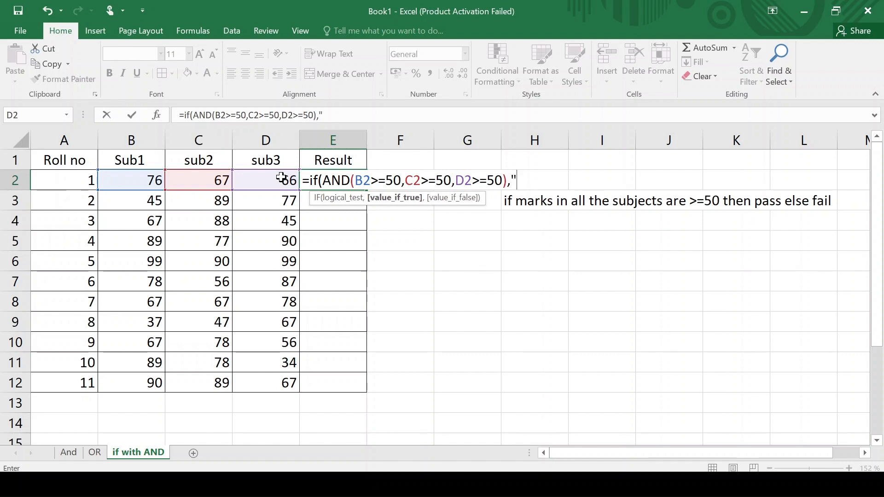
pyautogui.write('Pass",')
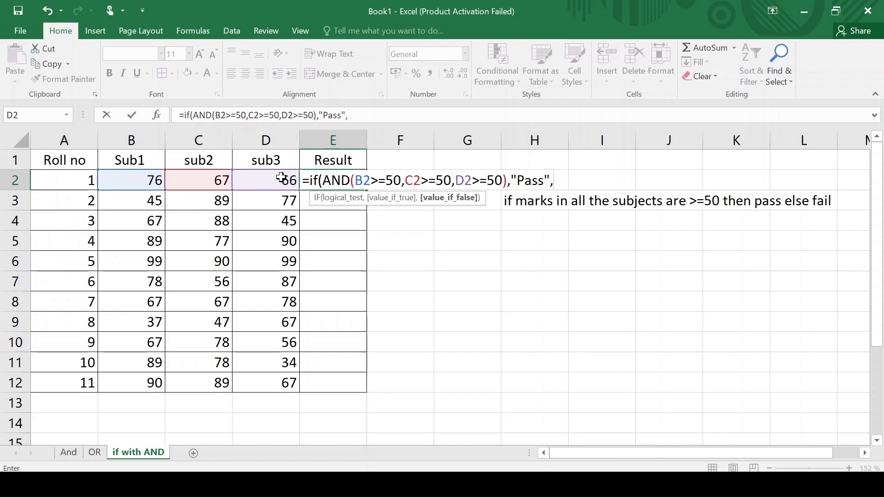
pyautogui.write('"Fail")')
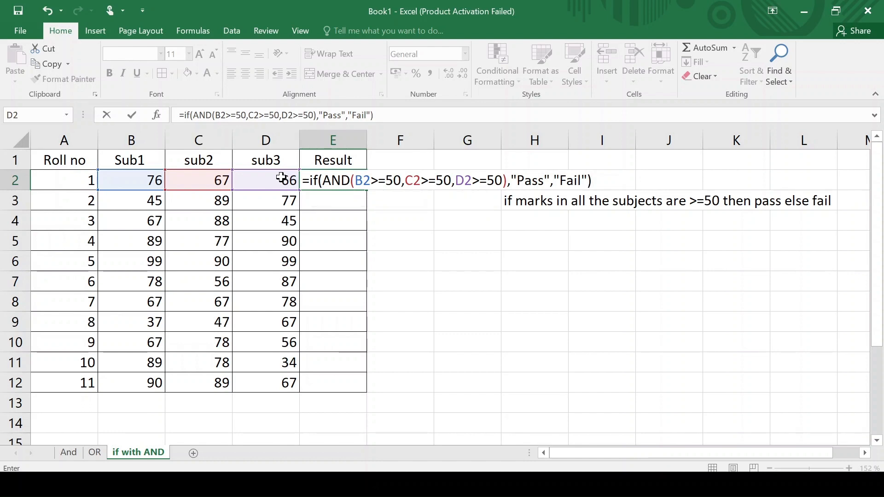
pyautogui.press('Return')
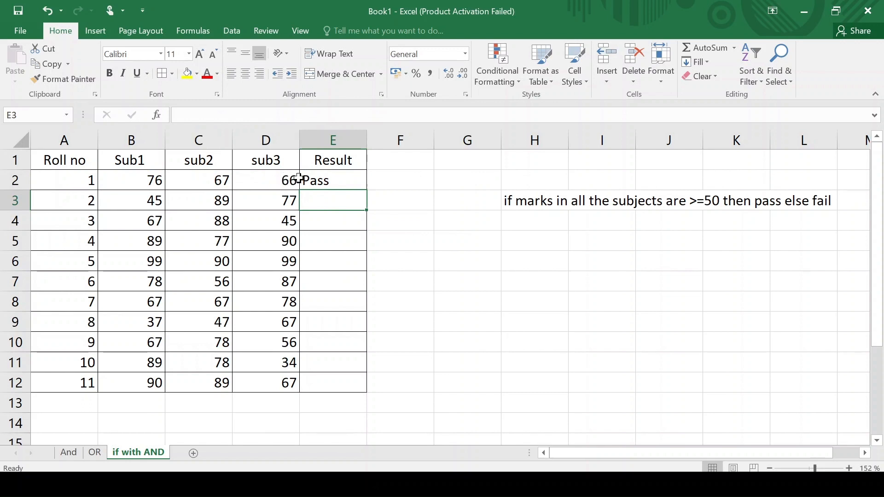
# Fill the Result formula from E2 down through E12 and check the results in rows 2 to 4.
pyautogui.click(338, 179)
pyautogui.moveTo(366, 191); pyautogui.dragTo(378, 389)
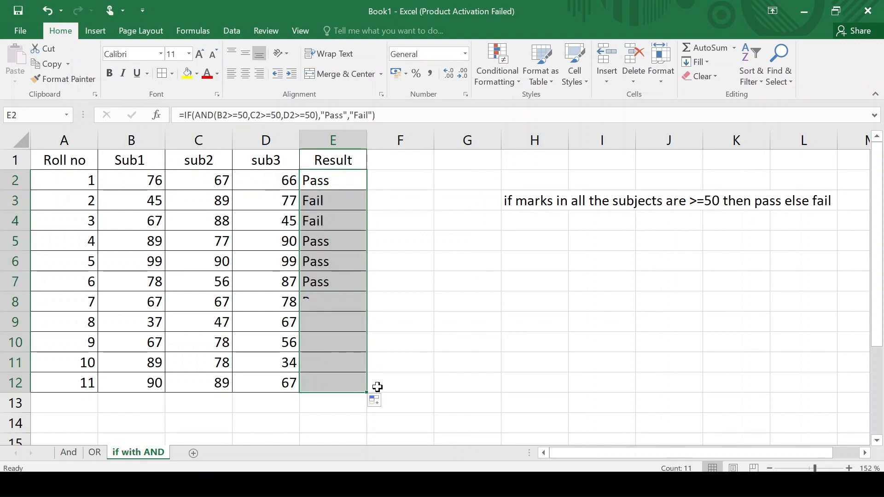
pyautogui.click(334, 184)
pyautogui.click(333, 199)
pyautogui.click(339, 222)
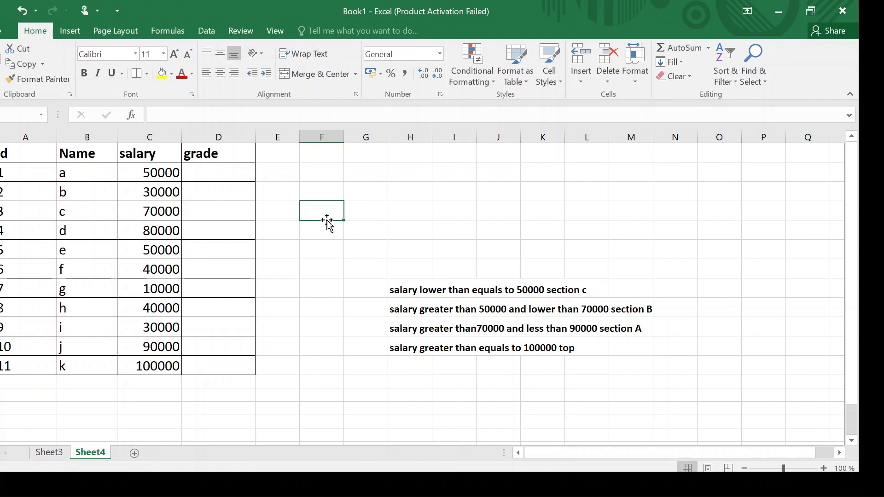
# Review the salary rules on Sheet4 and start the grade formula in D2 with =if(C2<=50000,"Section C",.
pyautogui.click(579, 292)
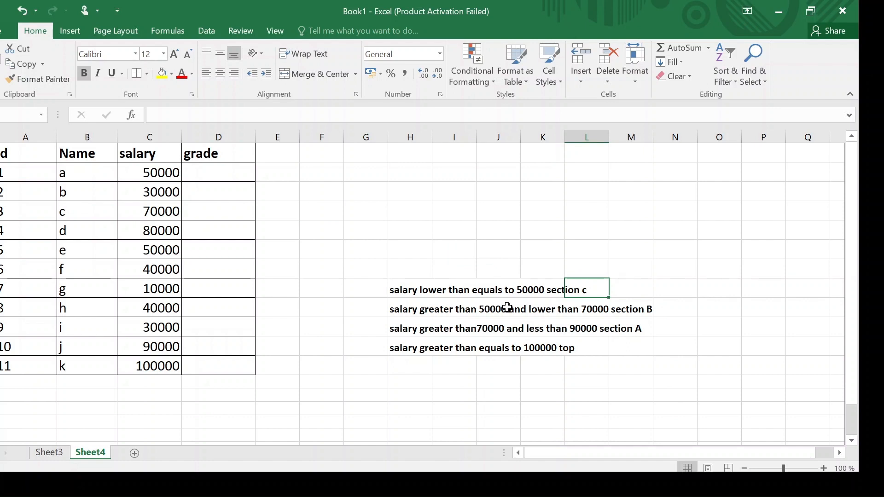
pyautogui.click(518, 325)
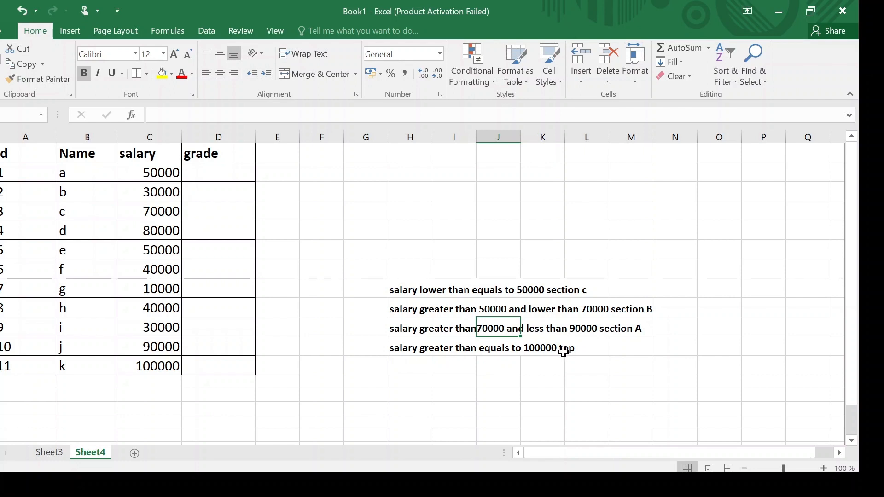
pyautogui.click(224, 178)
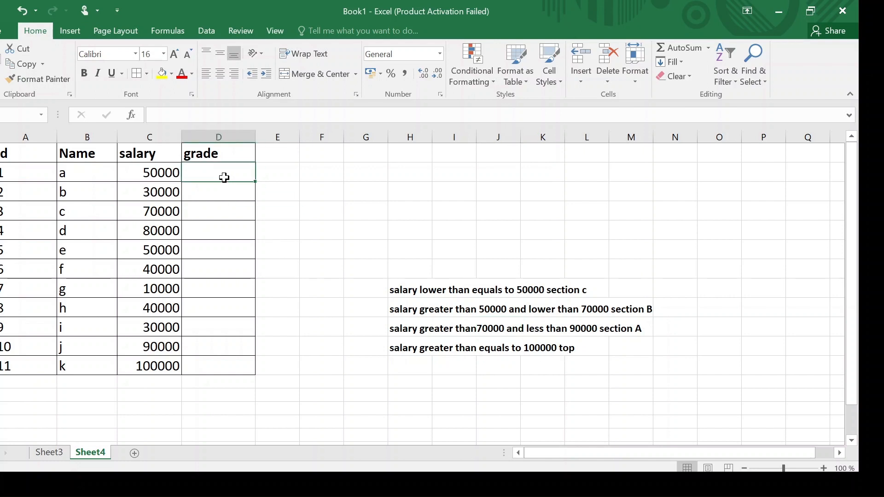
pyautogui.write('=f')
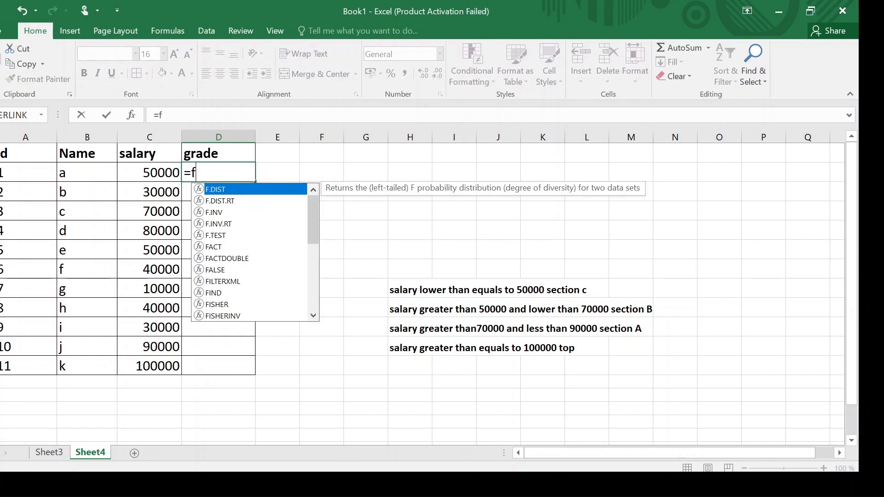
pyautogui.press('BackSpace')
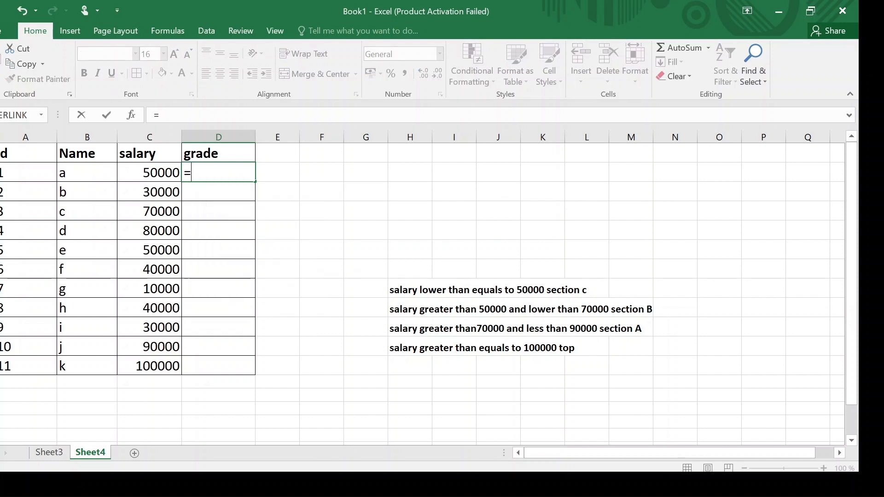
pyautogui.write('if(')
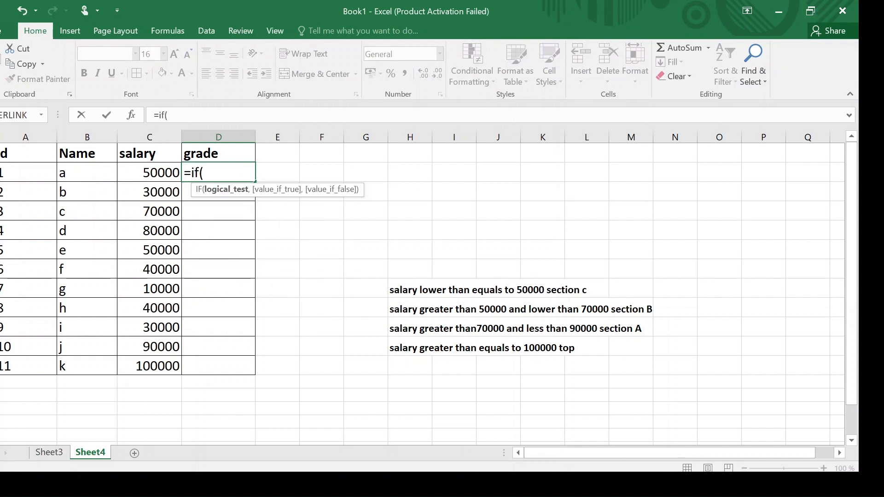
pyautogui.click(164, 174)
pyautogui.write('<')
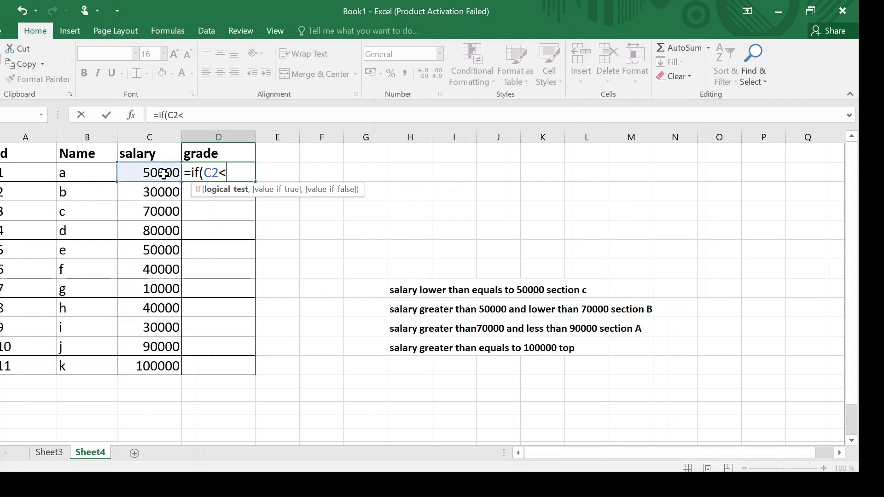
pyautogui.write('=50000,')
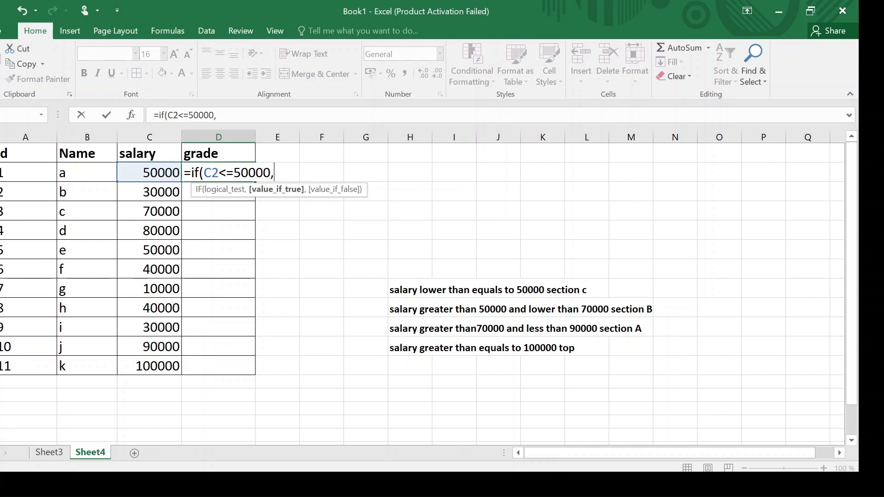
pyautogui.write('"Section')
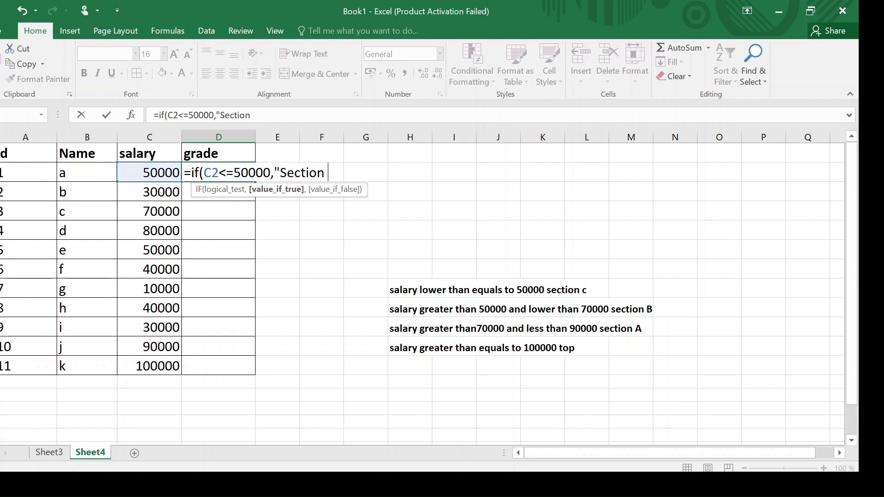
pyautogui.write(' C",')
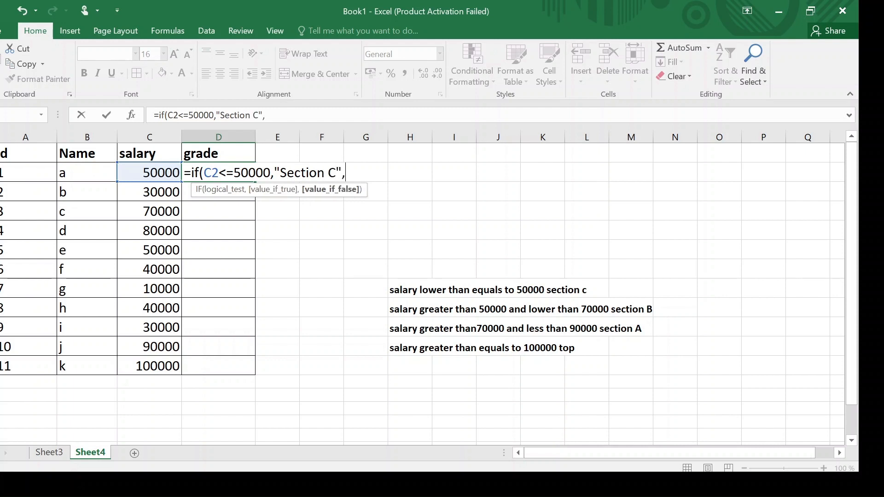
# Nest a second IF as the false value of the D2 formula, opening its AND test with the condition C2>50000.
pyautogui.write('if')
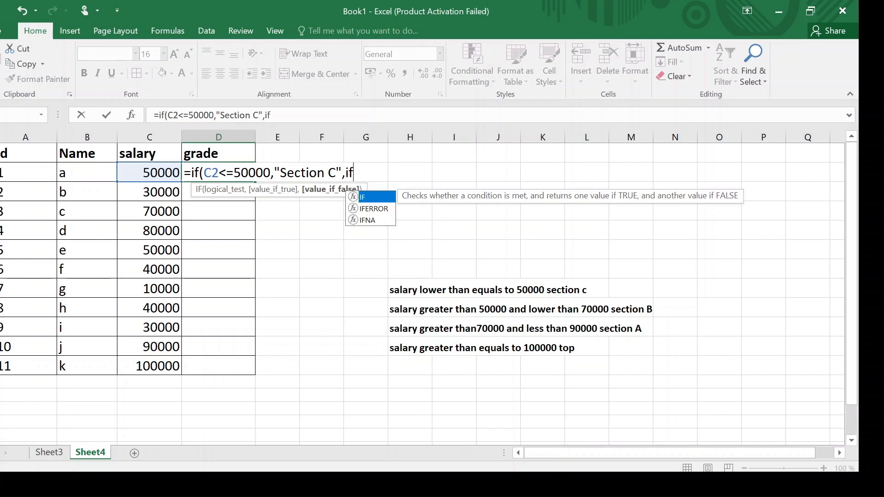
pyautogui.write('(')
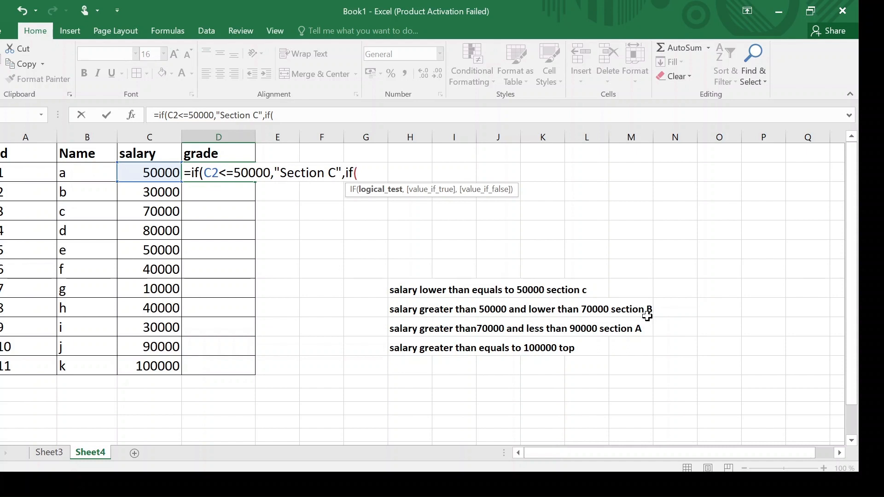
pyautogui.write('AN')
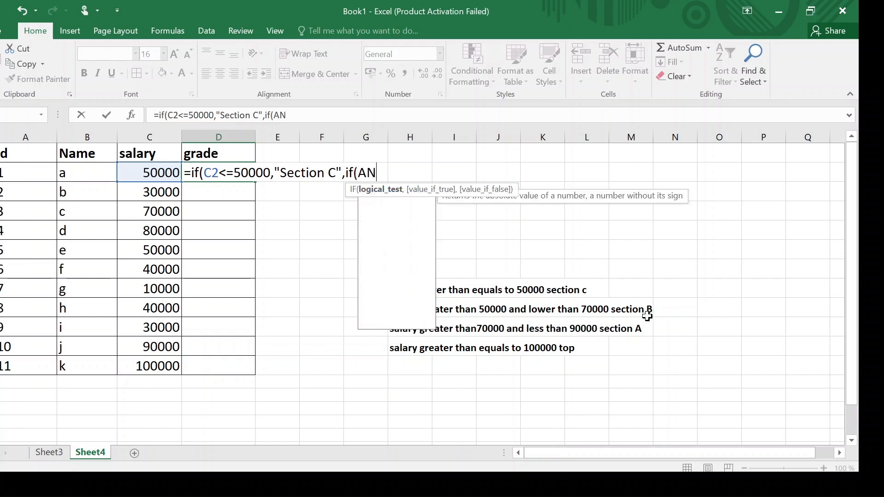
pyautogui.write('D(')
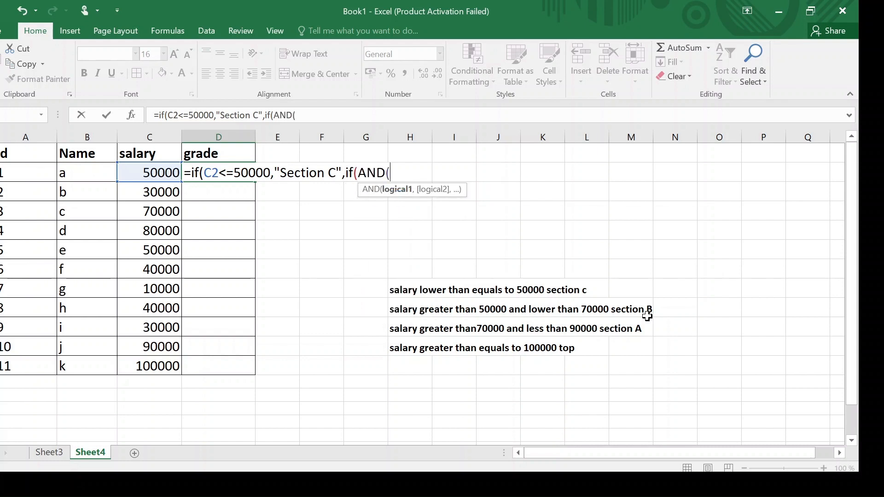
pyautogui.click(159, 176)
pyautogui.write('>')
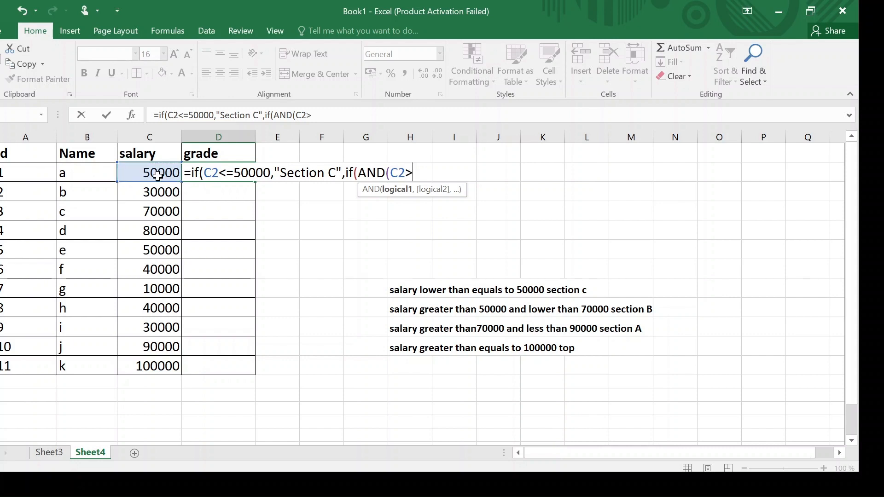
pyautogui.write('50000')
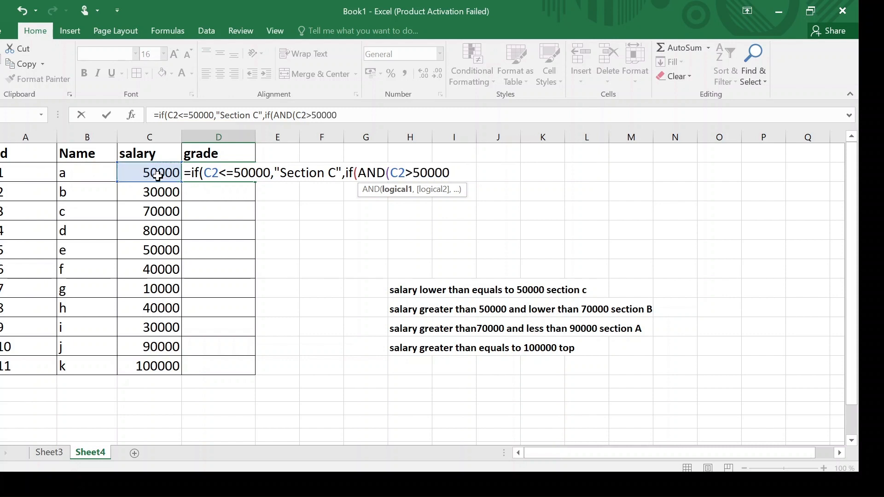
pyautogui.write(',')
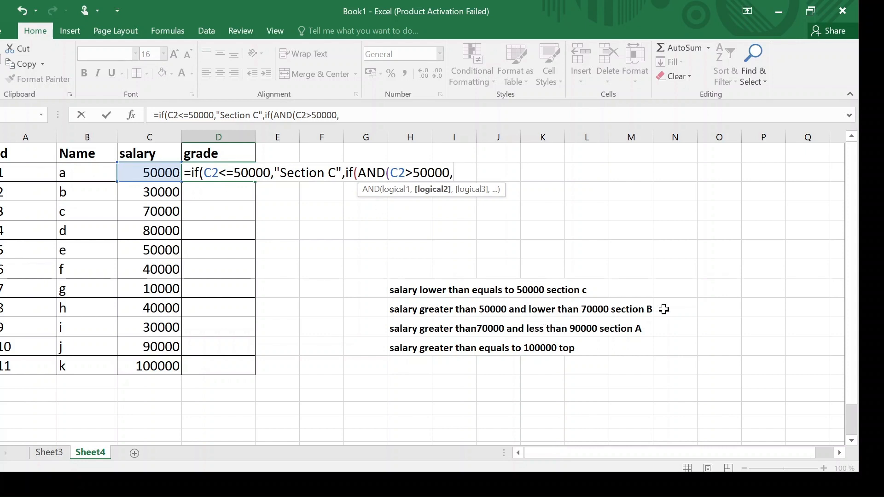
# Add C2<=70000 as the second AND condition, close the test and enter "Section B" as the true value.
pyautogui.click(163, 172)
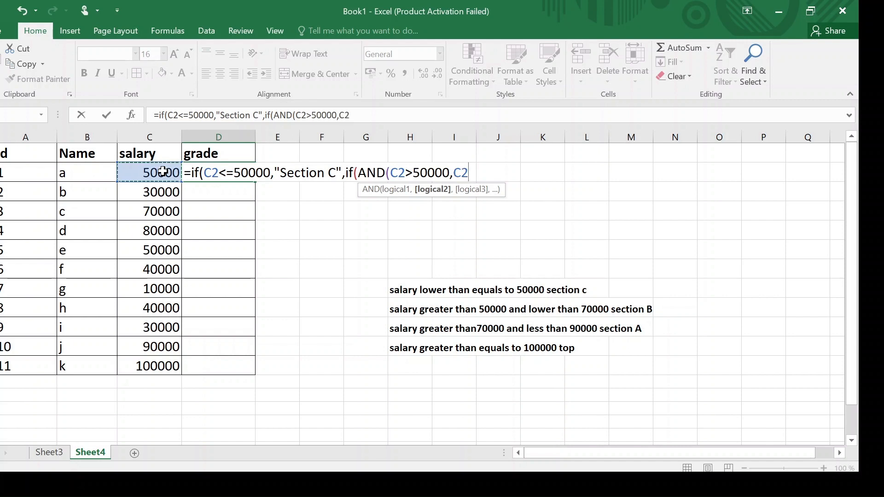
pyautogui.write('<=700')
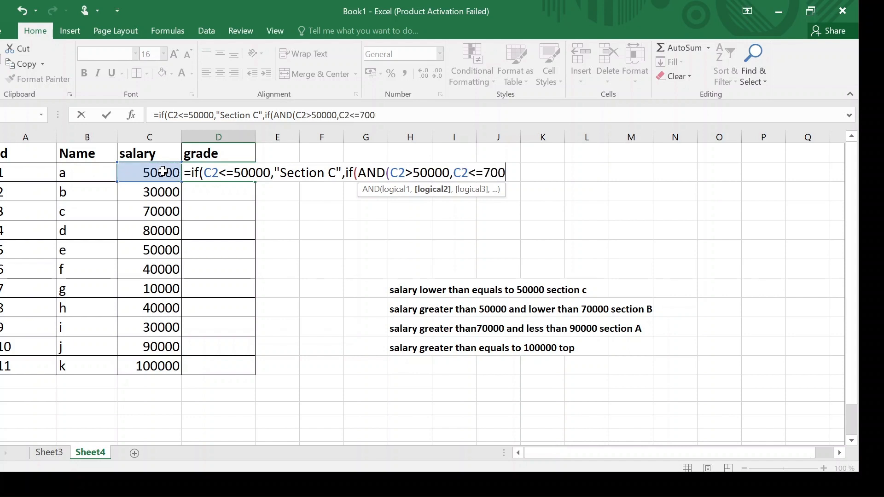
pyautogui.write('00),')
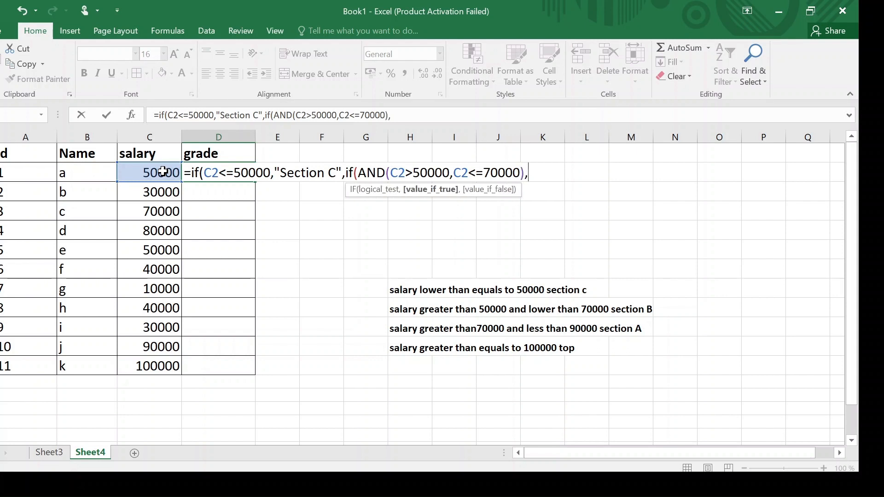
pyautogui.write('"Section B')
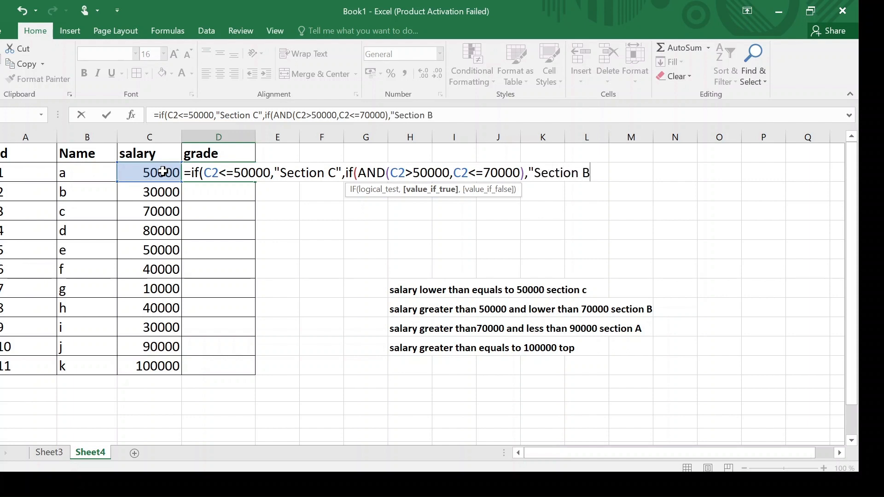
# Nest a third IF after "Section B" in the D2 formula, opening its AND test with the condition C2>70000.
pyautogui.write('",if')
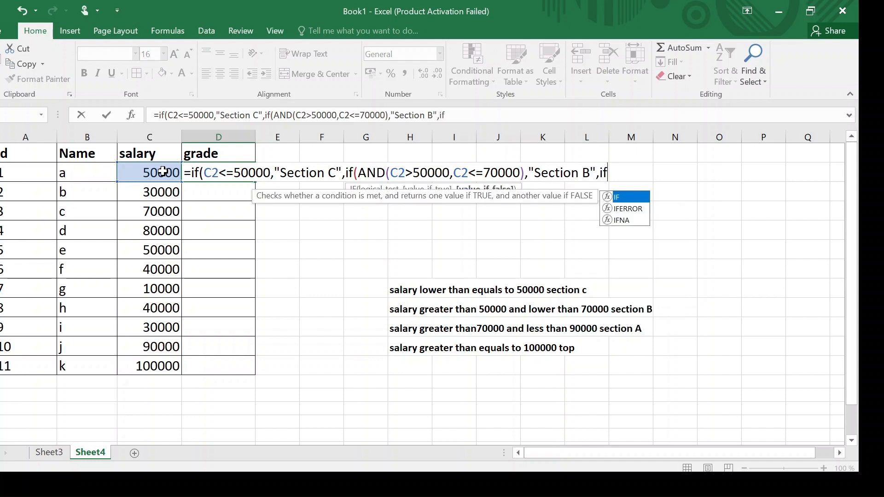
pyautogui.write('(')
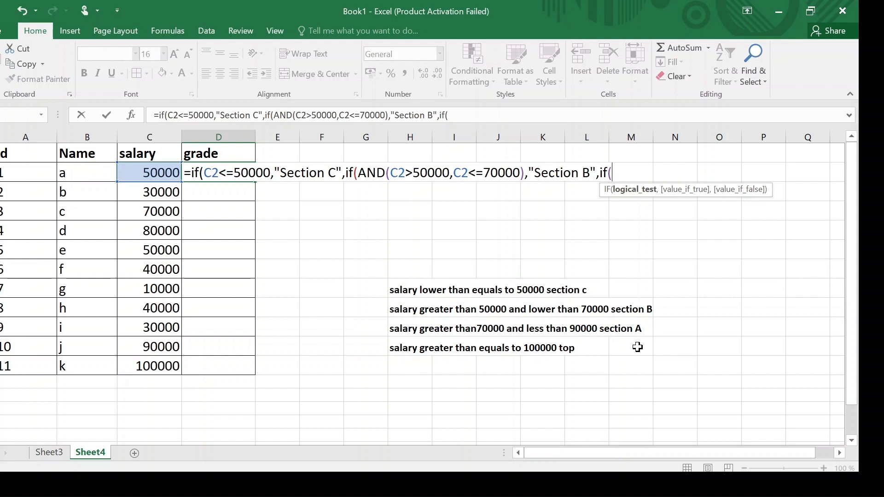
pyautogui.write('AND')
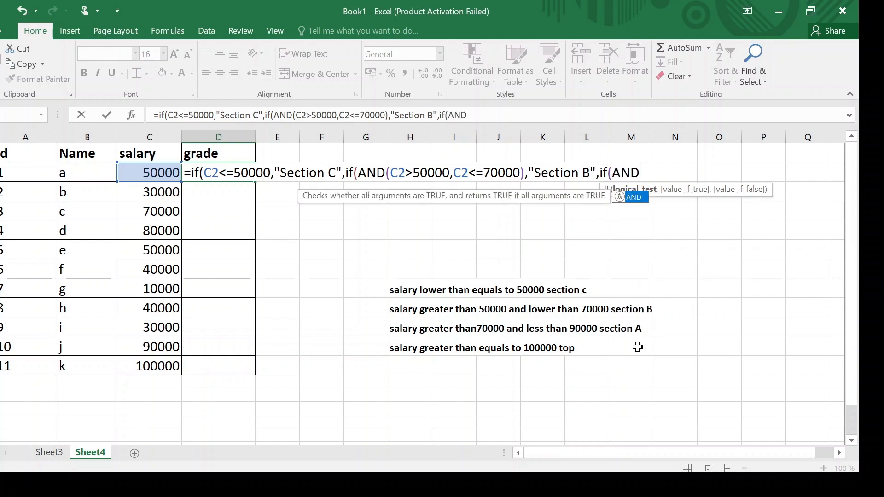
pyautogui.write('(')
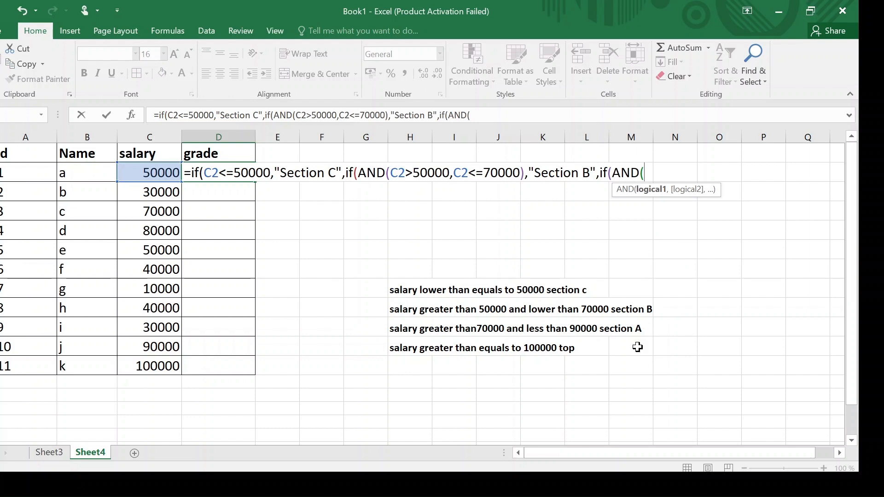
pyautogui.click(149, 172)
pyautogui.write('>')
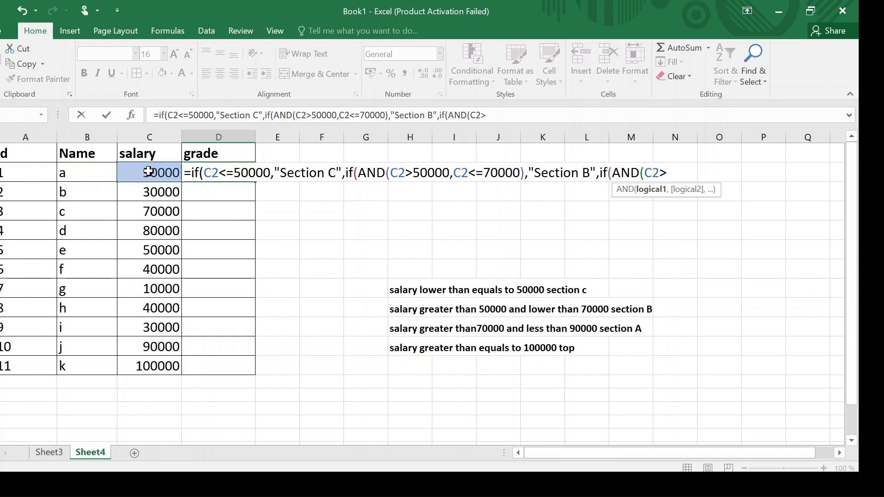
pyautogui.write('70000')
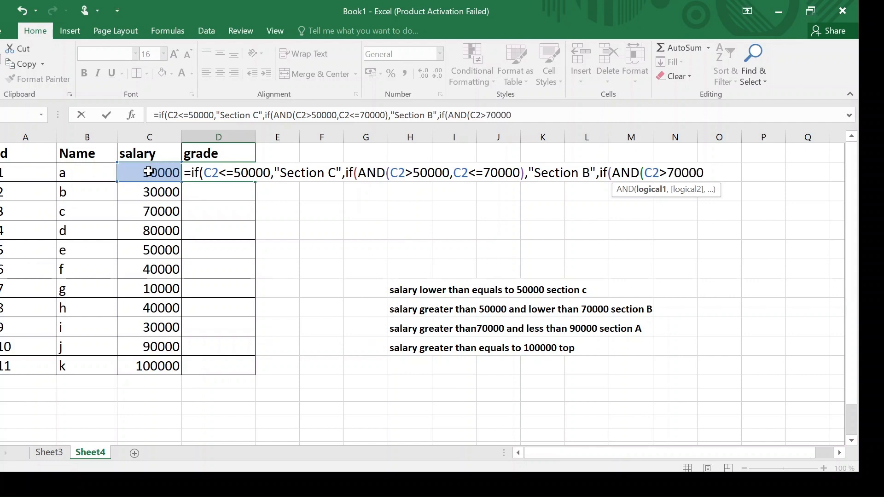
pyautogui.write(',')
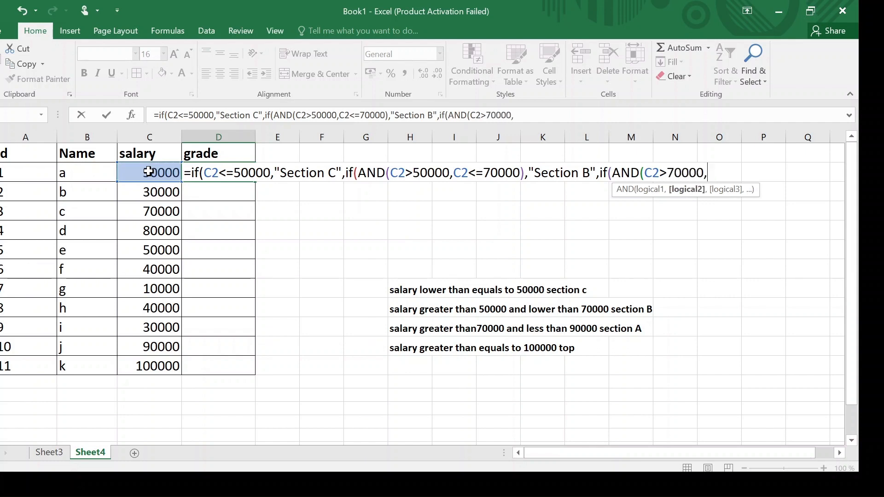
# Add C2<=90000 as the third IF's second AND condition, close the test and enter "Section A" as the true value.
pyautogui.click(148, 171)
pyautogui.write('<')
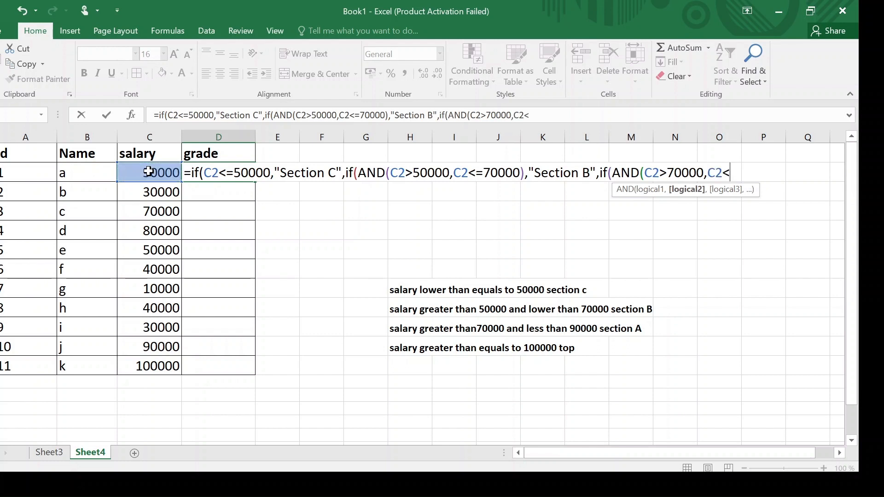
pyautogui.write('=')
pyautogui.write('900')
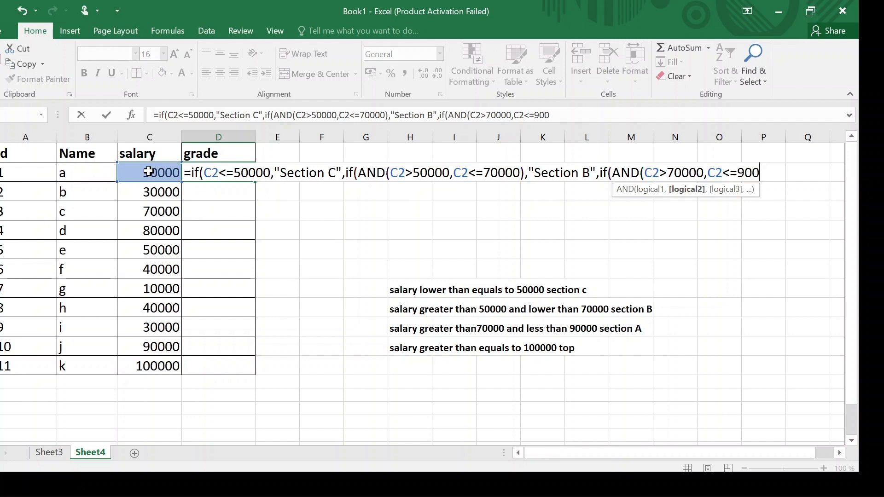
pyautogui.write('00)')
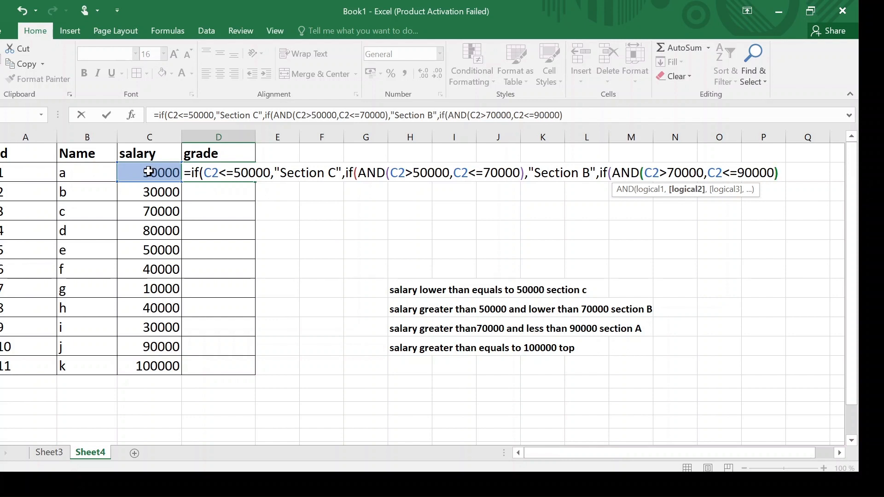
pyautogui.write(',"Sect')
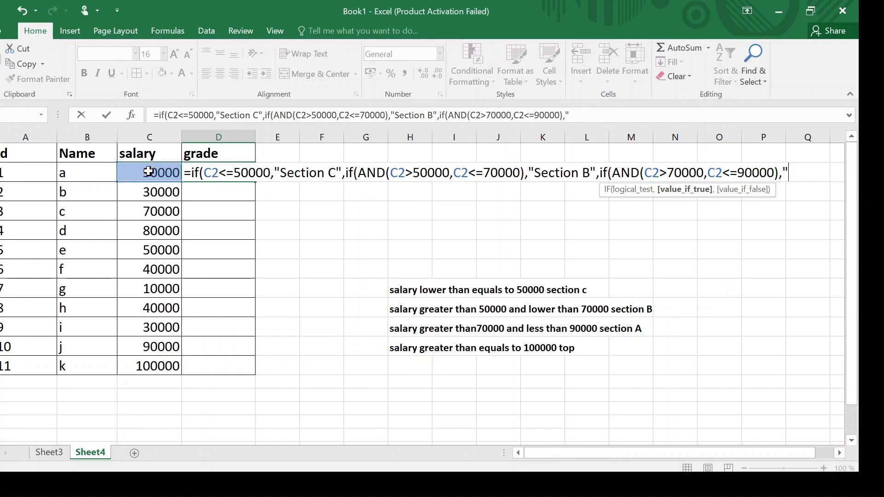
pyautogui.write('ion A')
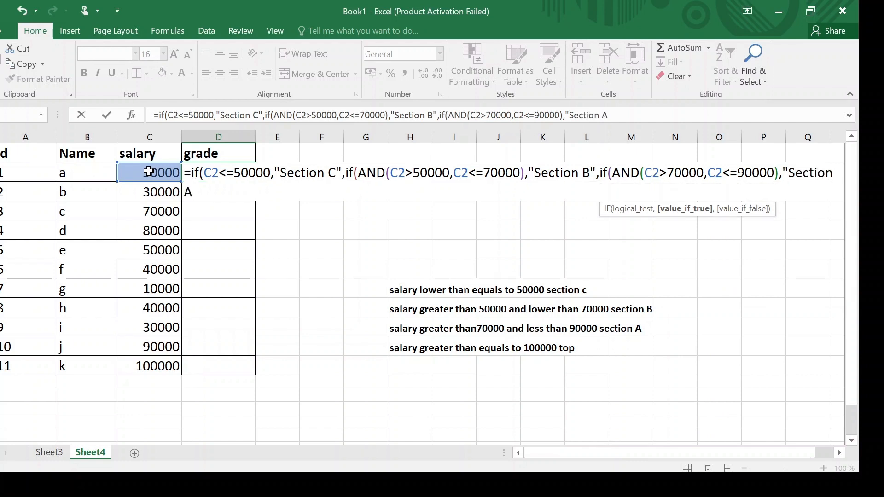
pyautogui.write('"')
# Complete the D2 formula with "Top" as the final false value and three closing parentheses, and fill it down through D12.
pyautogui.write(',"')
pyautogui.write('To')
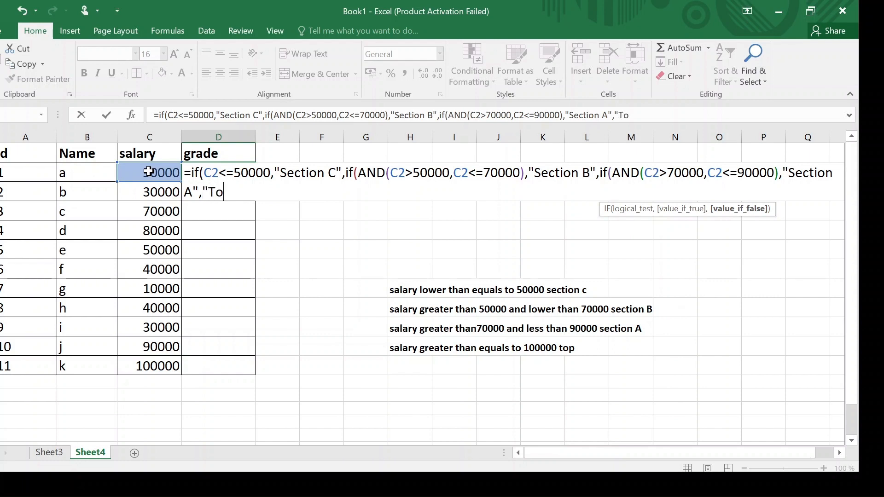
pyautogui.write('p")))')
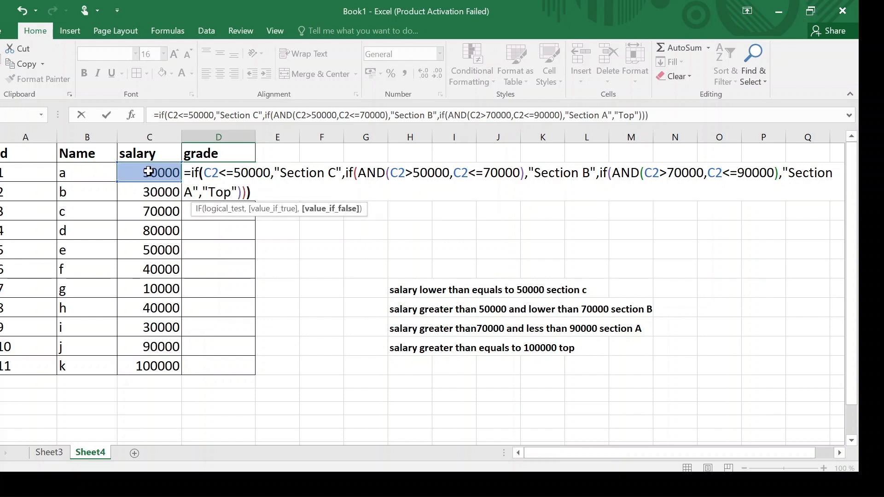
pyautogui.press('Return')
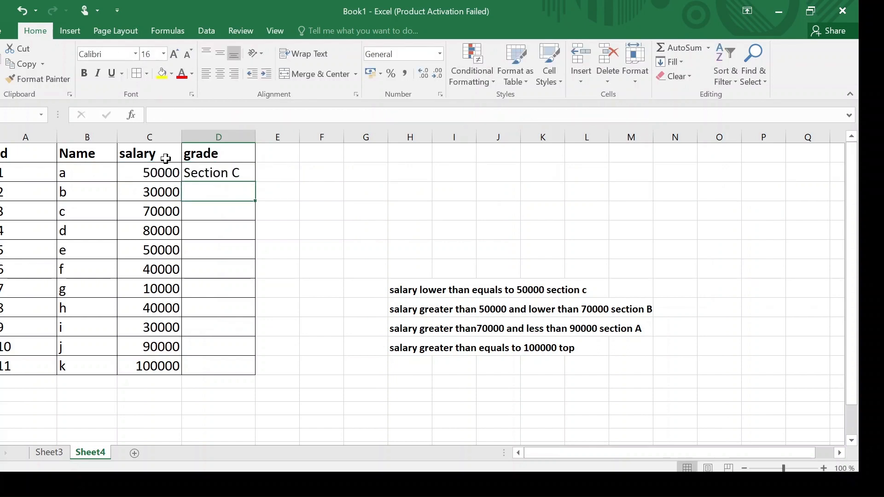
pyautogui.click(216, 178)
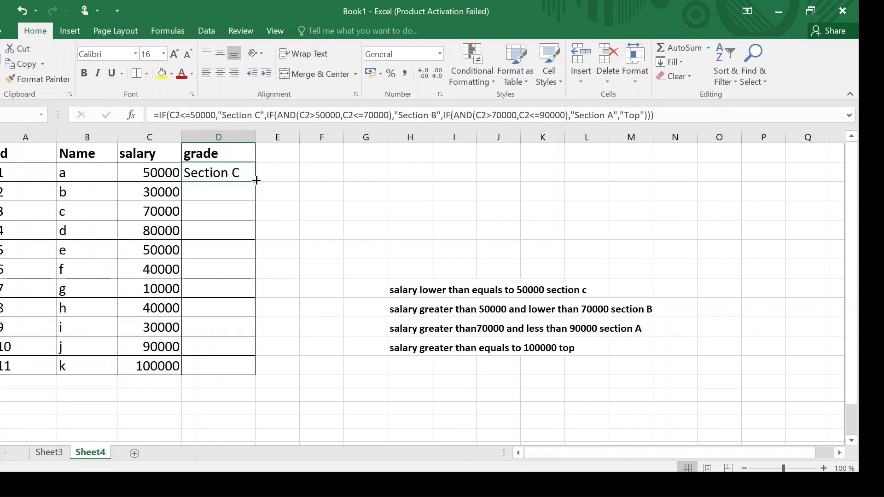
pyautogui.moveTo(256, 181); pyautogui.dragTo(263, 372)
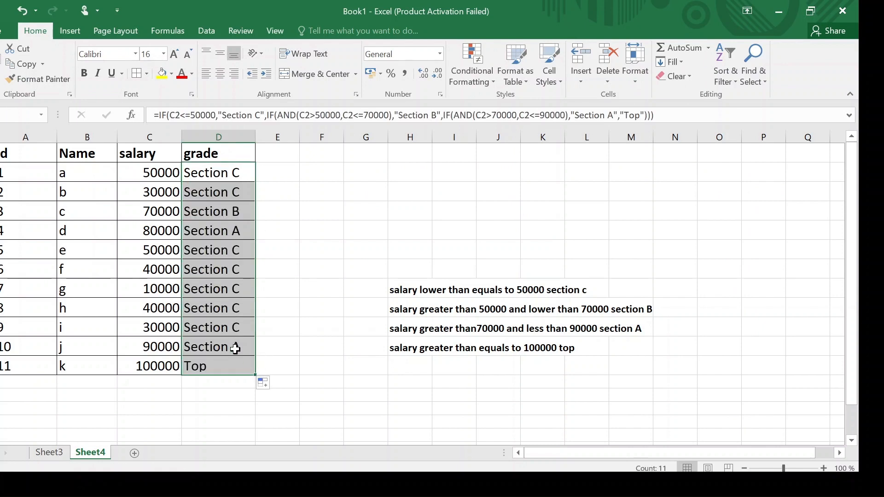